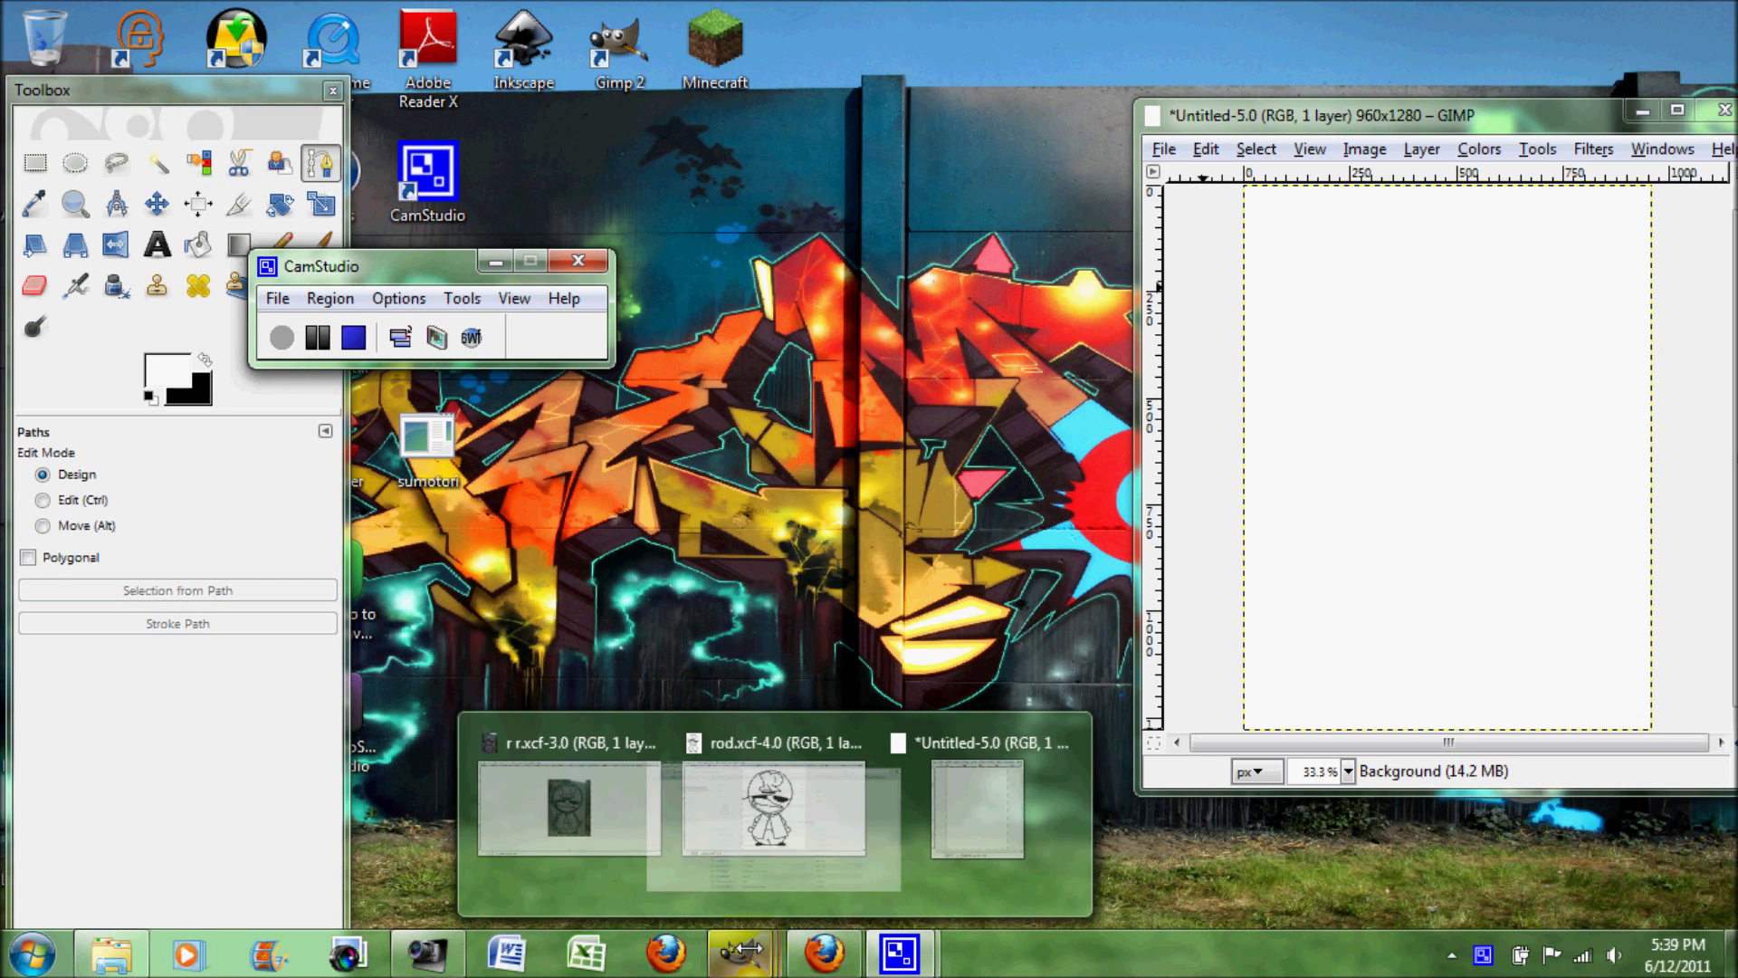
Bring the r.xcf character photo window to the front from the taskbar.
{"action": "left_click", "coordinate": [560, 835]}
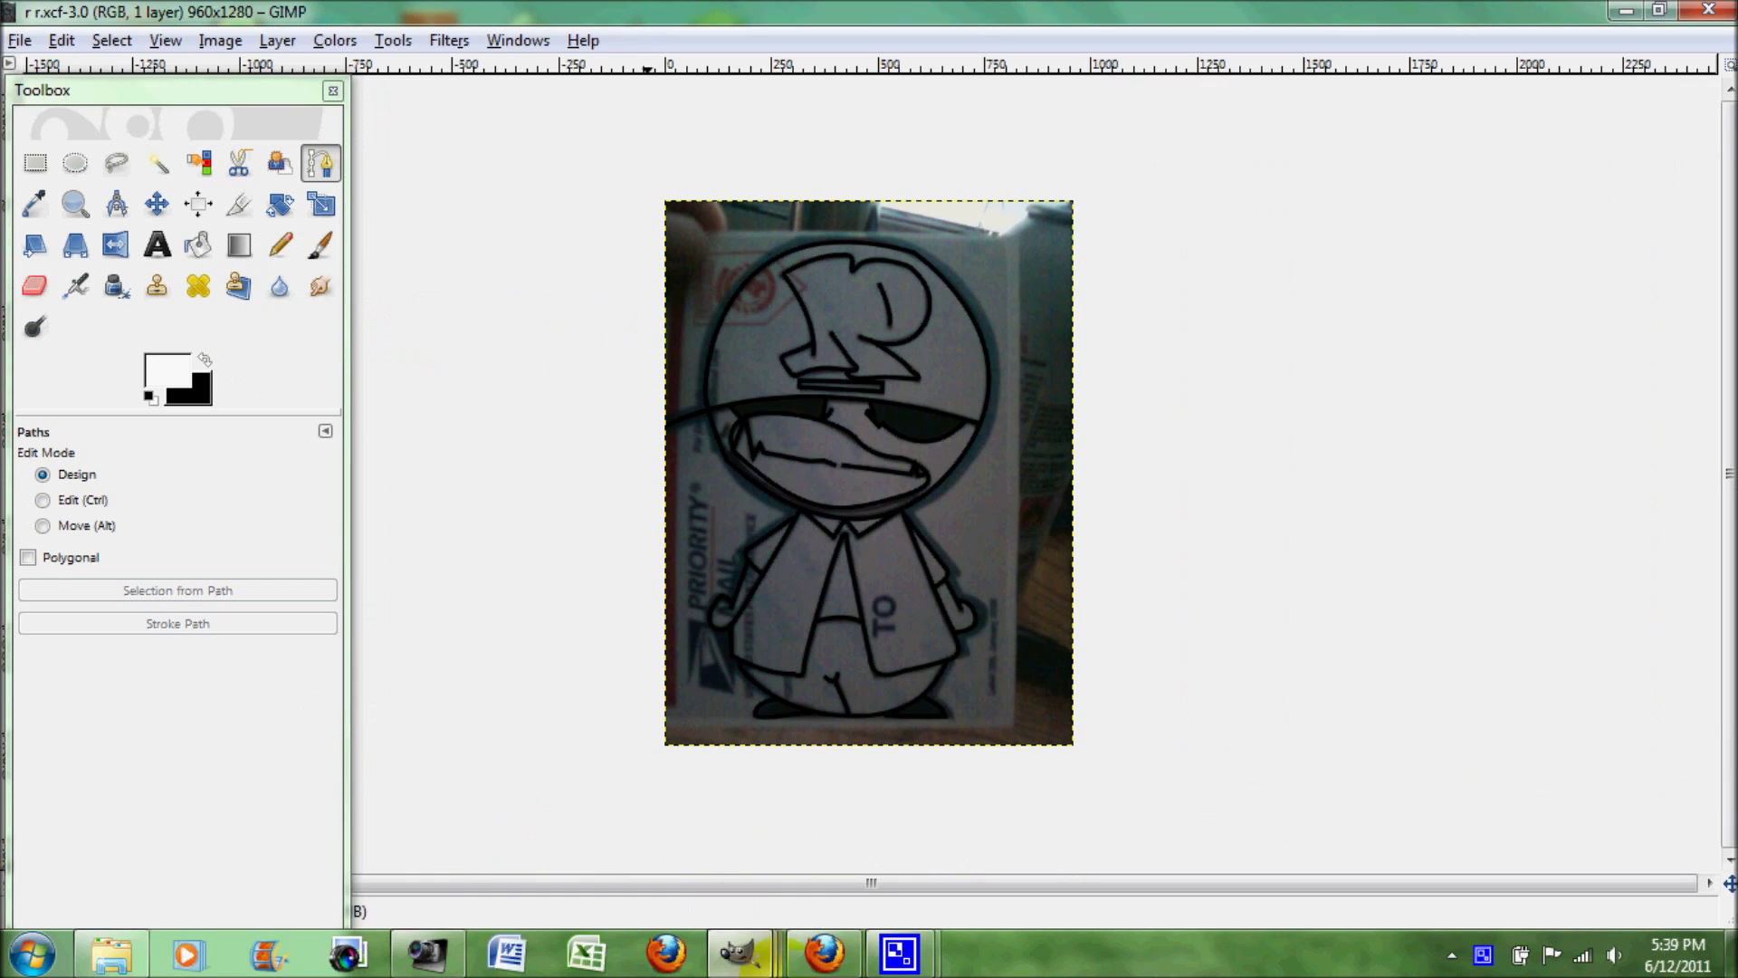
Review the finished rod.xcf line drawing, then minimize it so r.xcf and Untitled show.
{"action": "mouse_move", "coordinate": [738, 951]}
{"action": "left_click", "coordinate": [737, 869]}
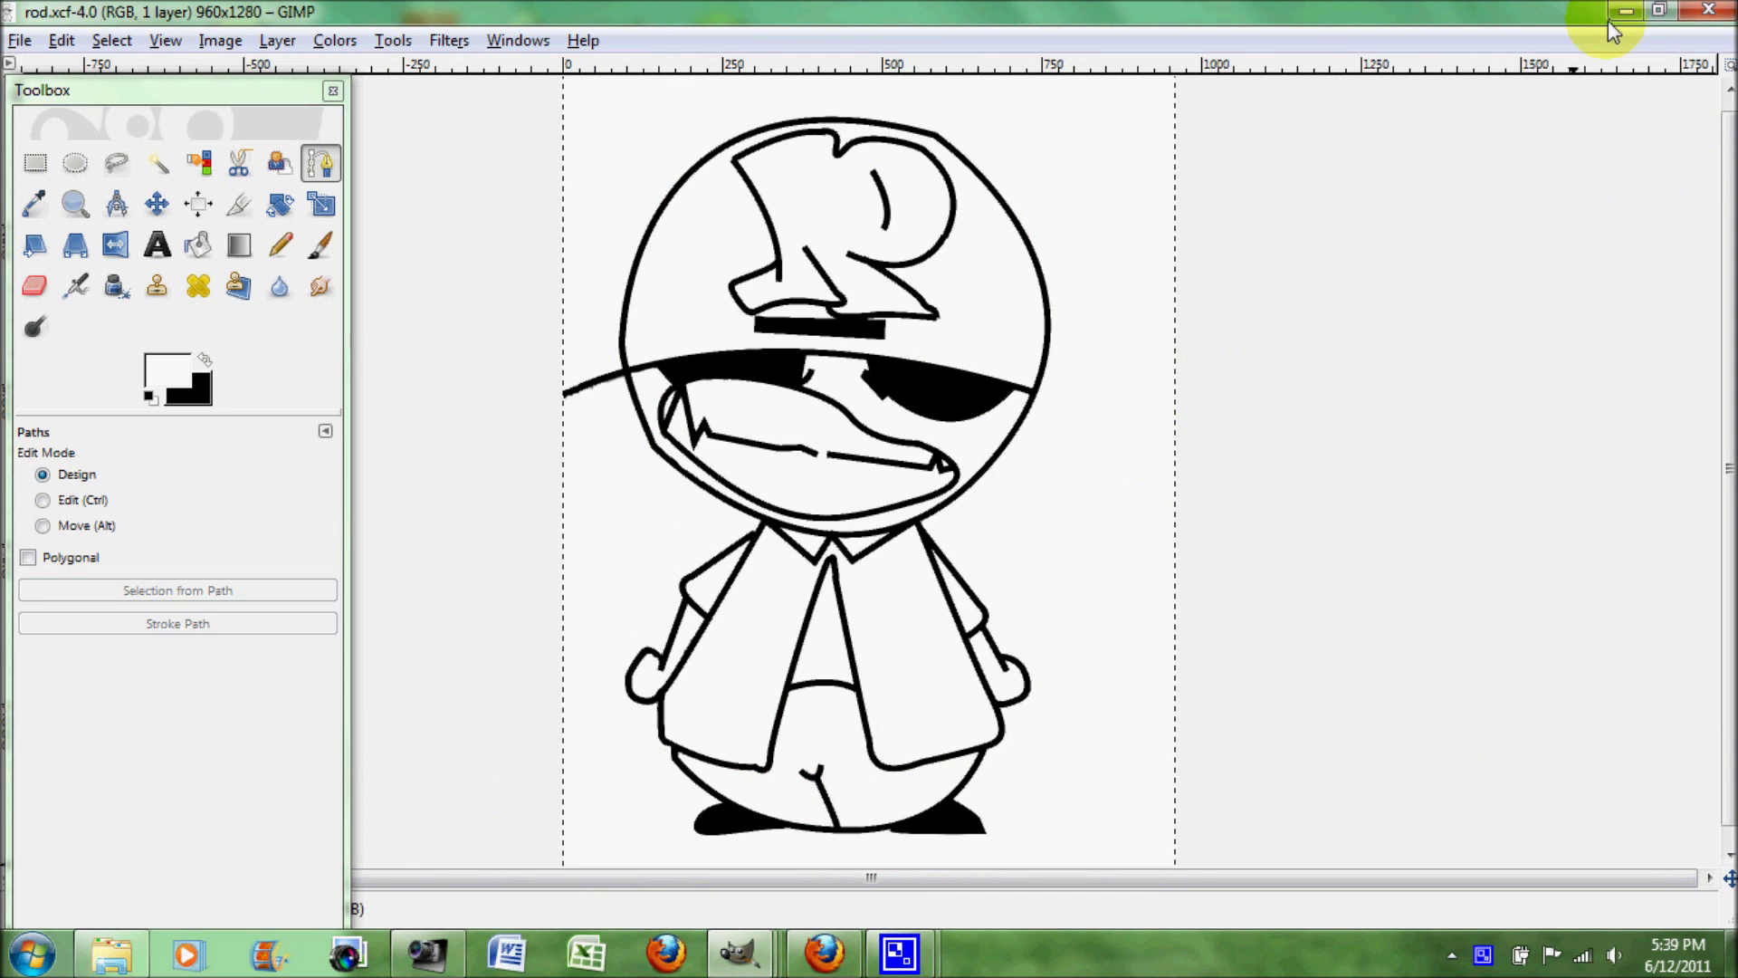
{"action": "left_click", "coordinate": [1658, 10]}
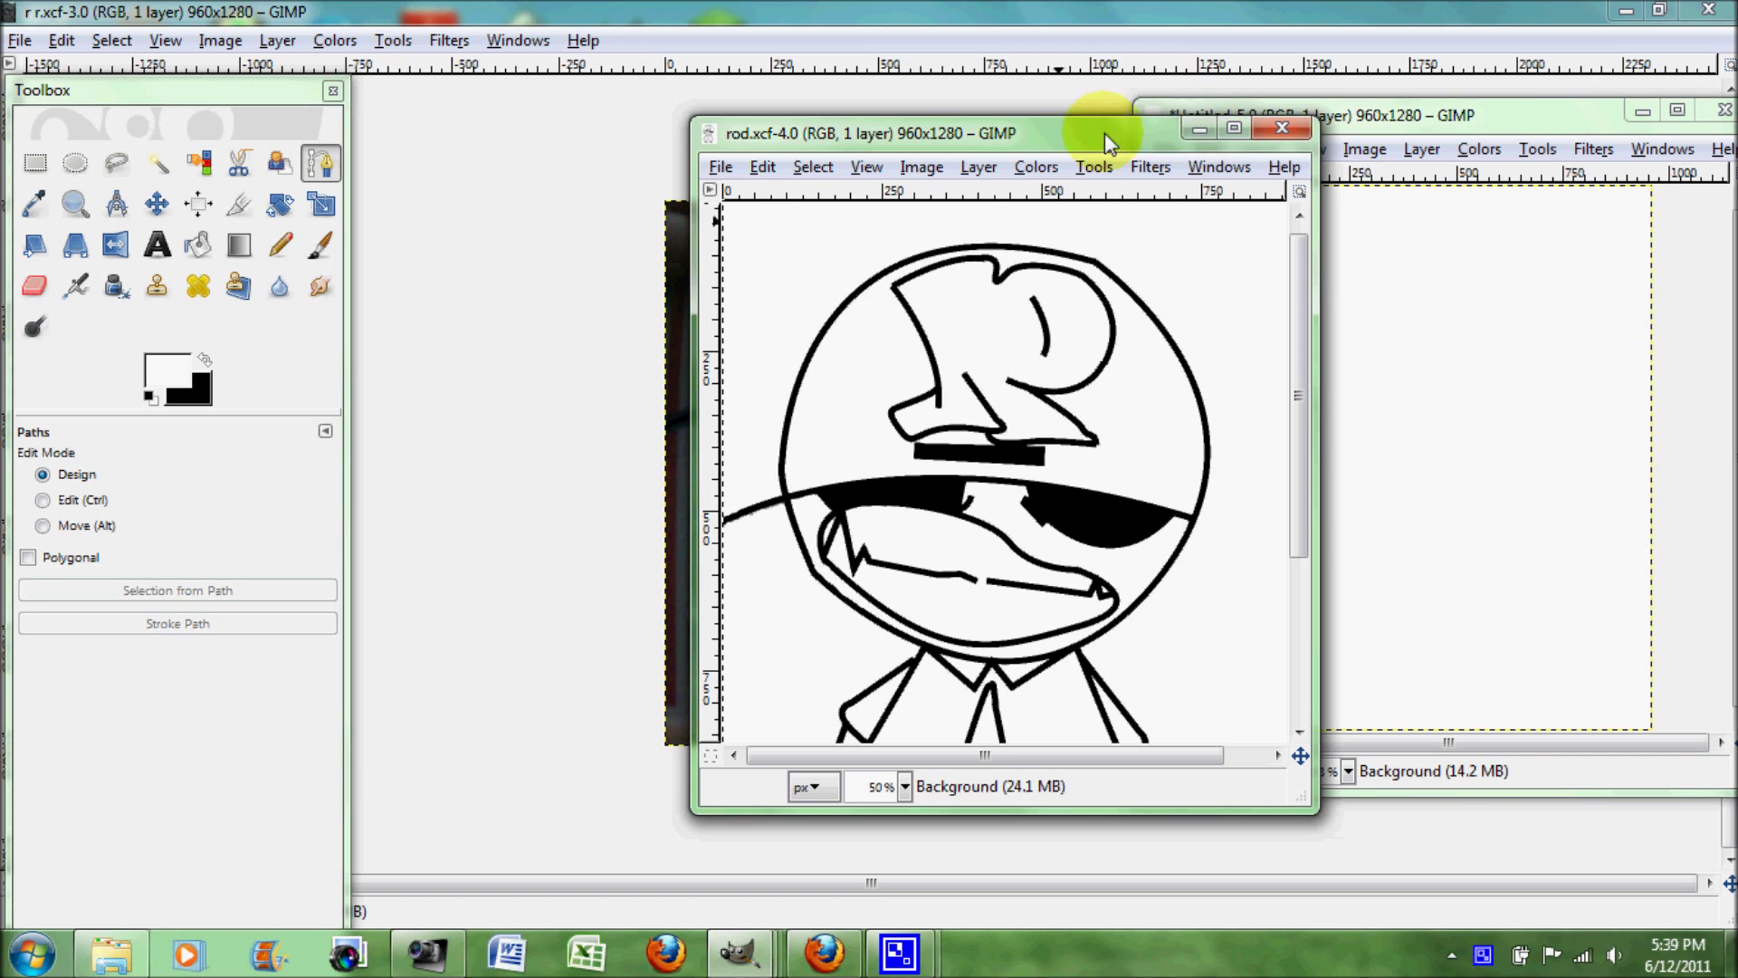
{"action": "left_click", "coordinate": [1200, 129]}
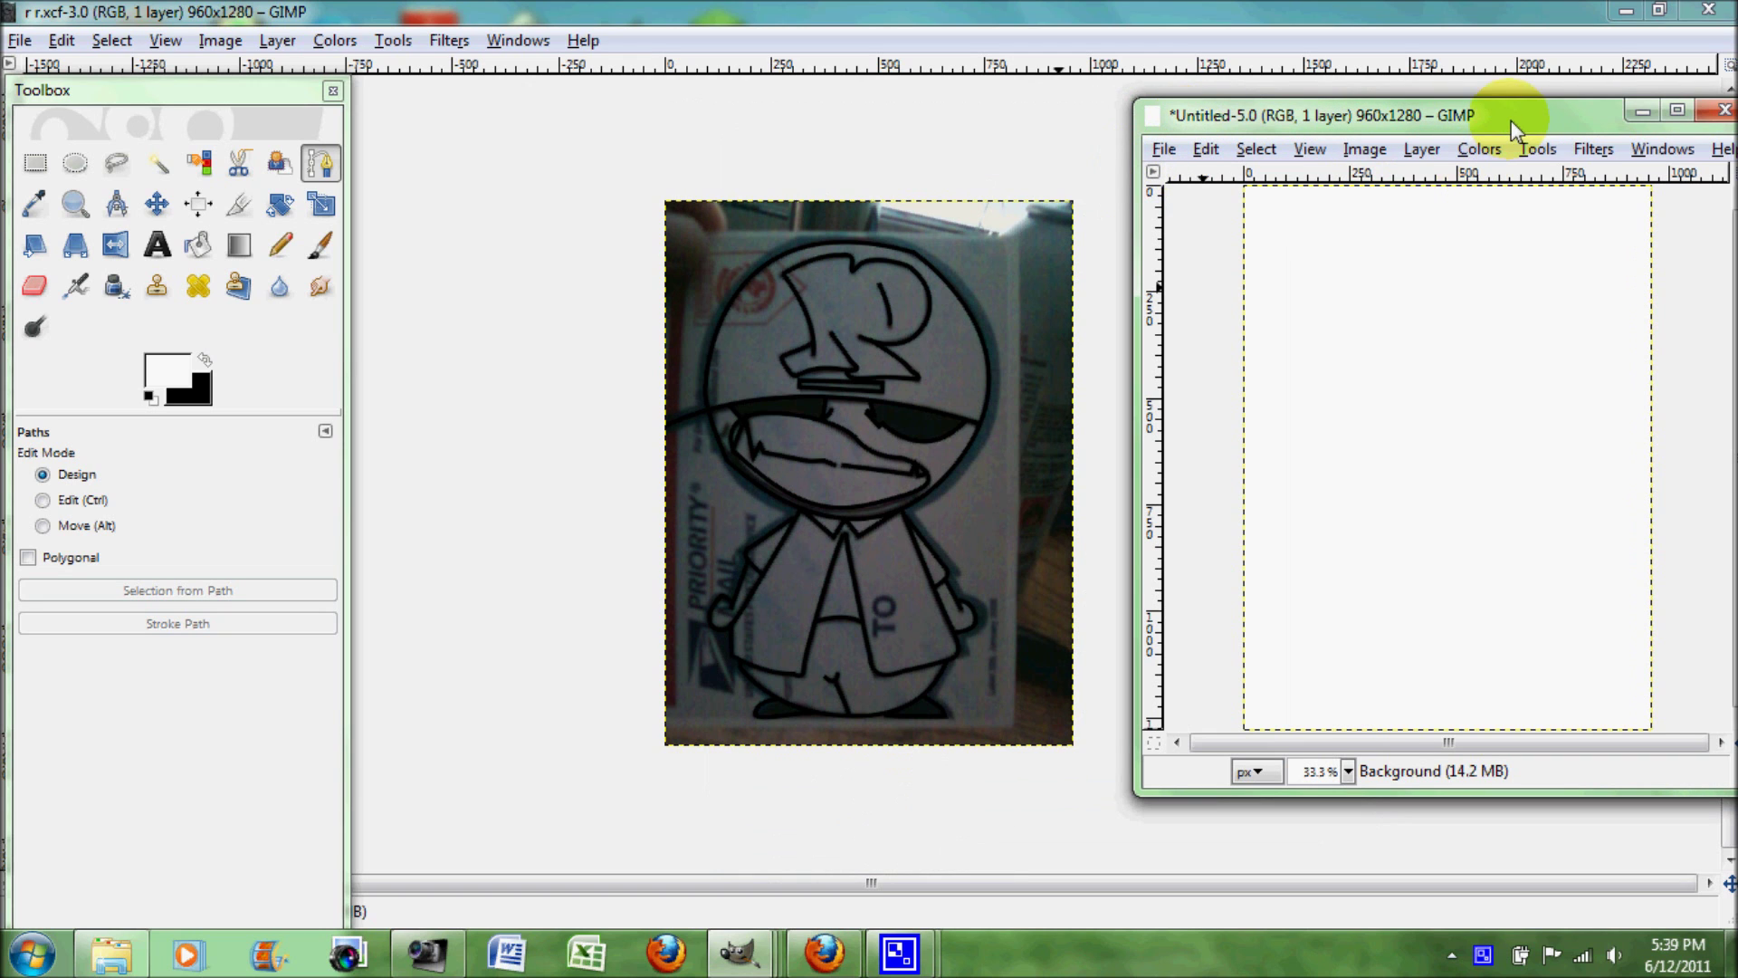
Nudge the Untitled window left and reset colours to black foreground, white background.
{"action": "left_click_drag", "start_coordinate": [1512, 122], "coordinate": [1453, 118]}
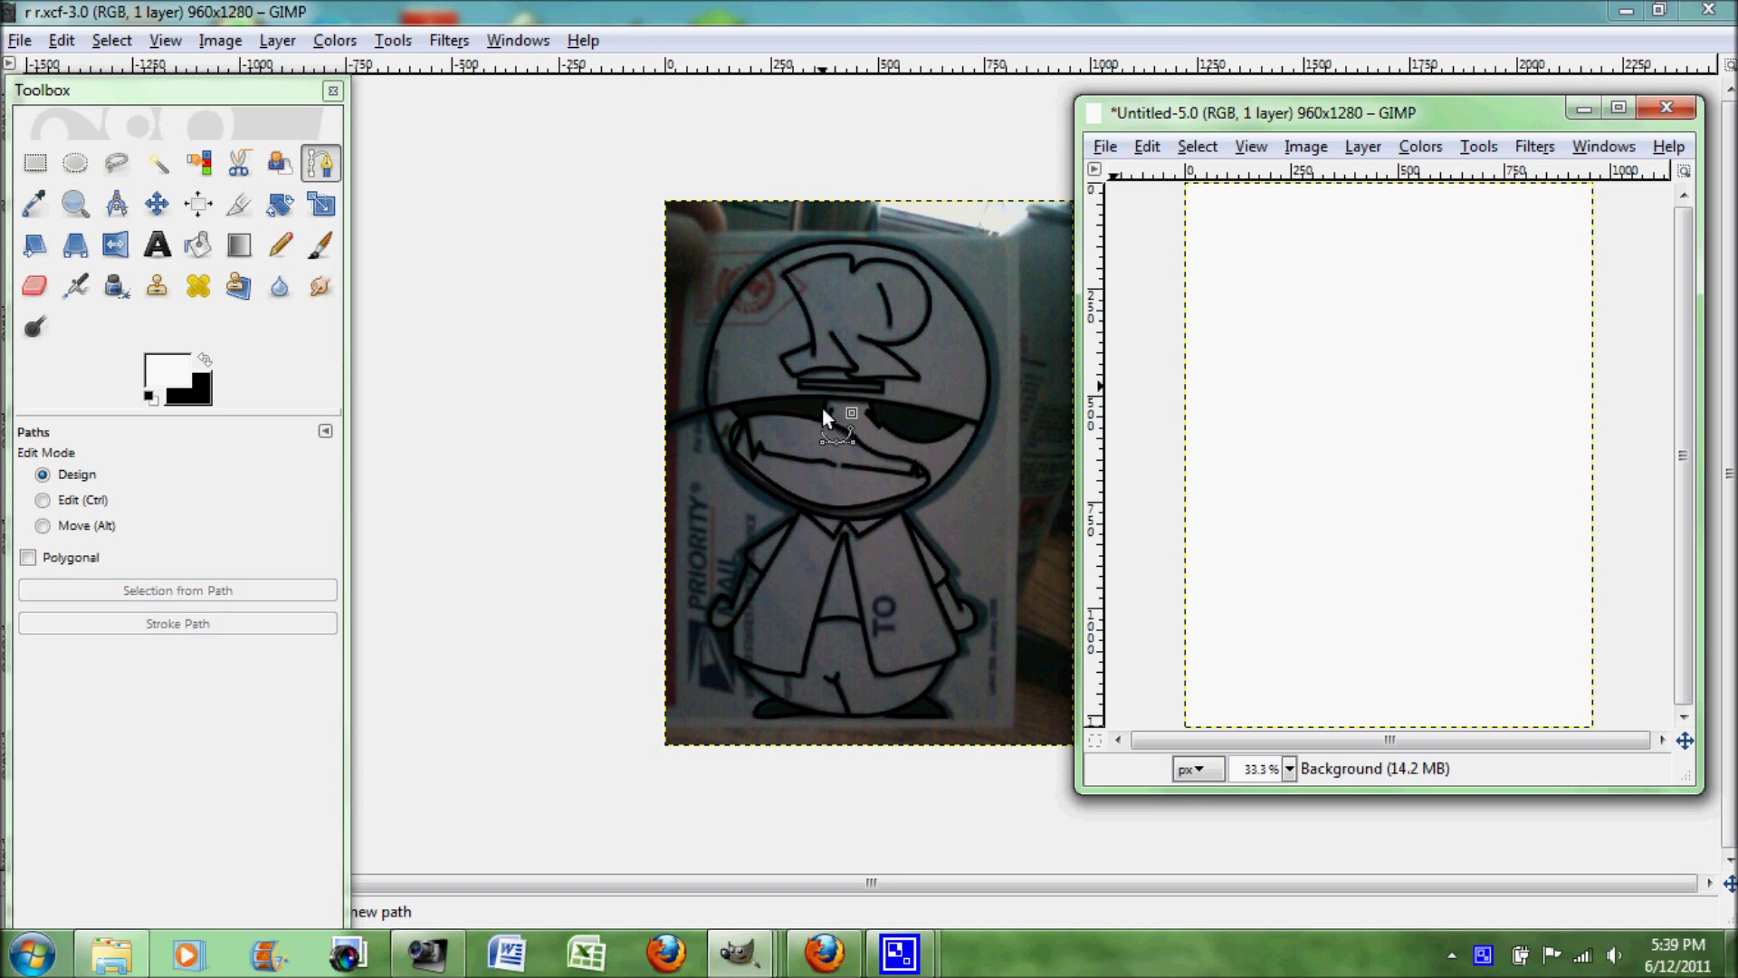
{"action": "left_click", "coordinate": [1179, 302]}
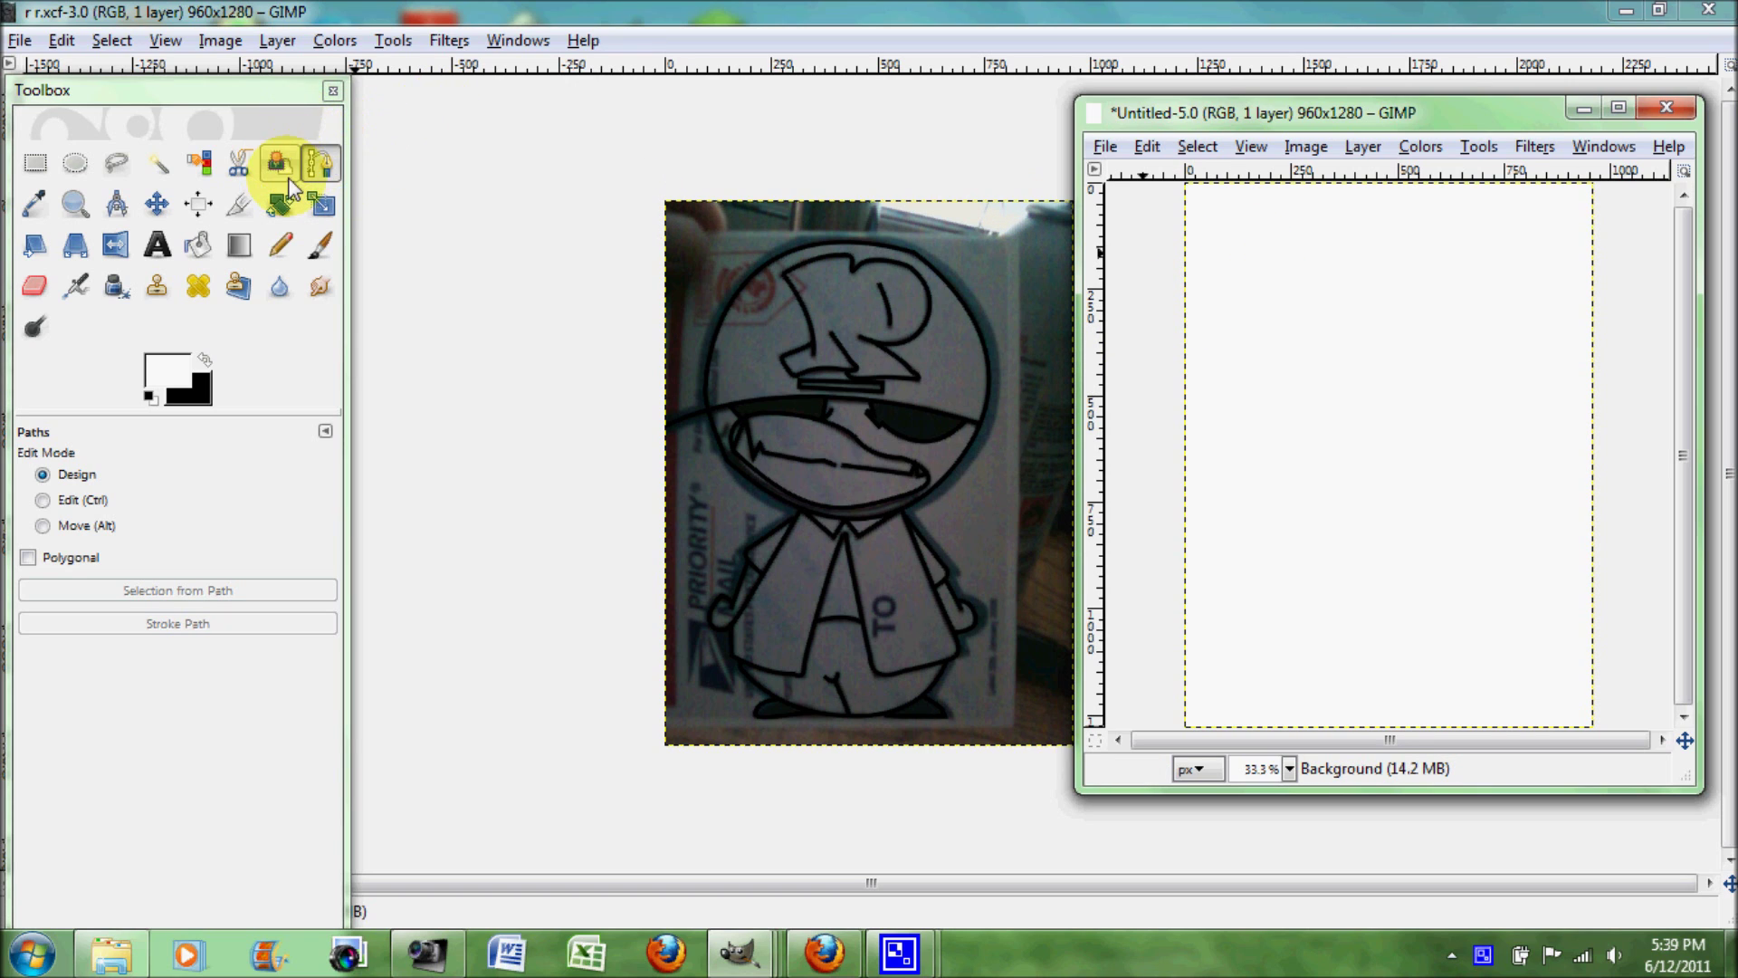
{"action": "left_click", "coordinate": [151, 394]}
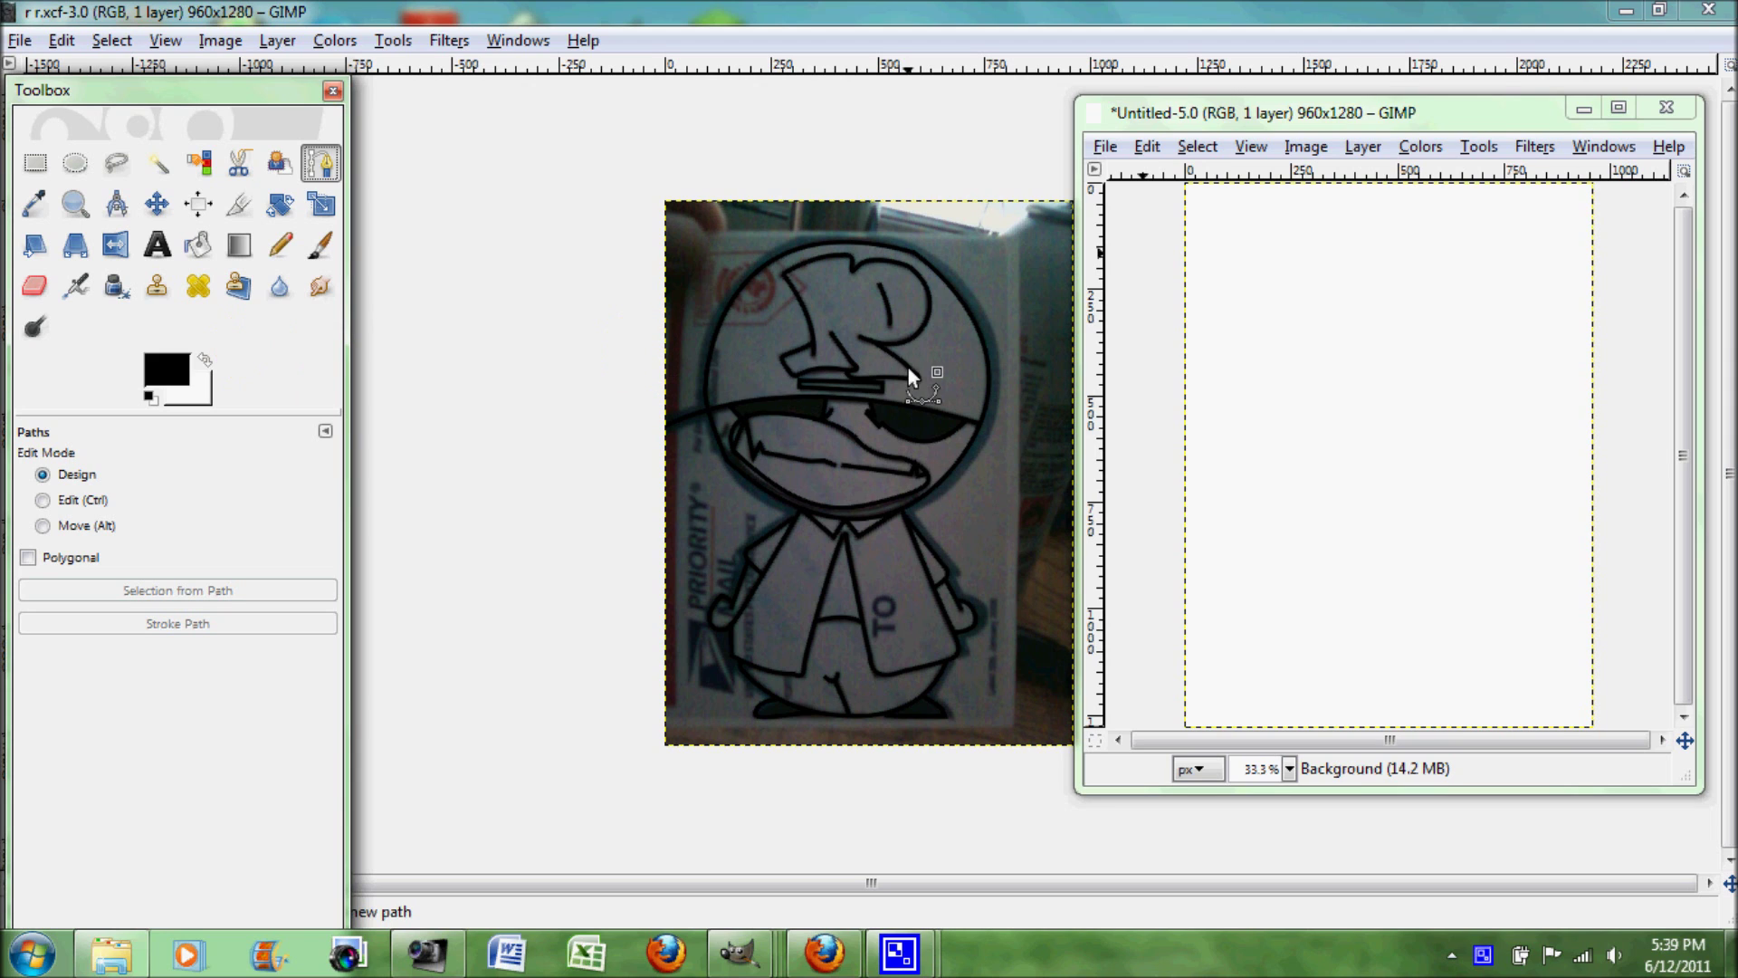
Zoom in twice on the r.xcf photo with View > Zoom > Zoom In.
{"action": "left_click", "coordinate": [206, 41]}
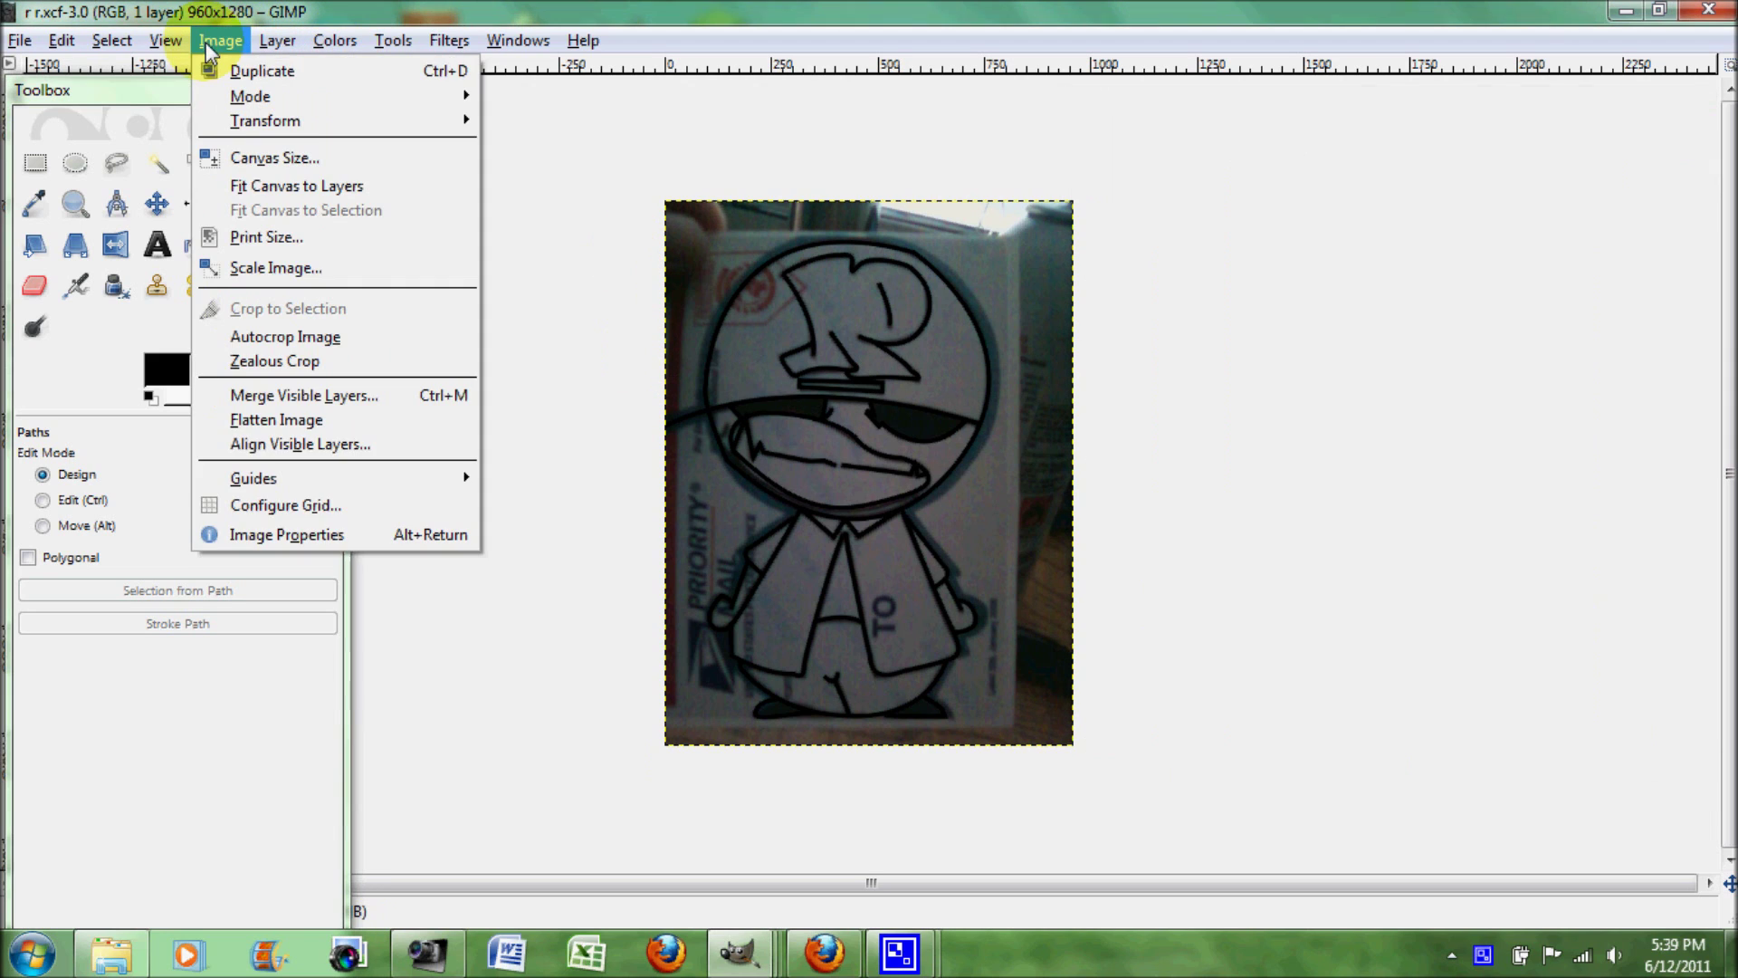
{"action": "mouse_move", "coordinate": [171, 44]}
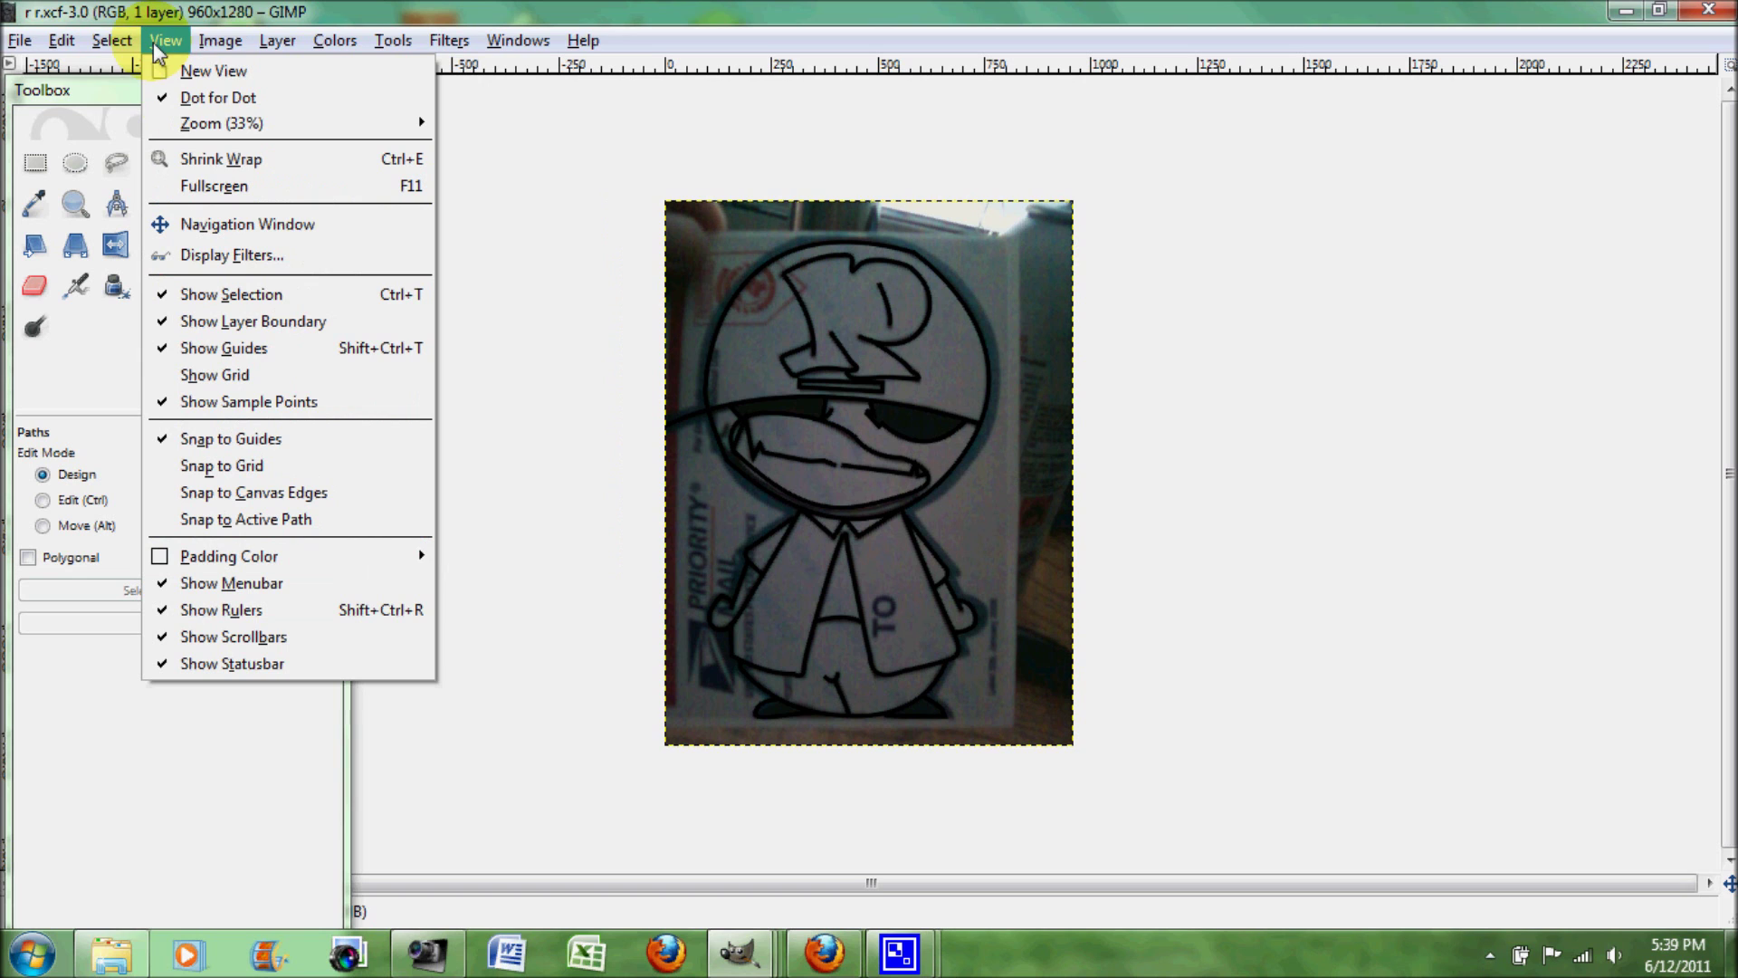
{"action": "mouse_move", "coordinate": [400, 122]}
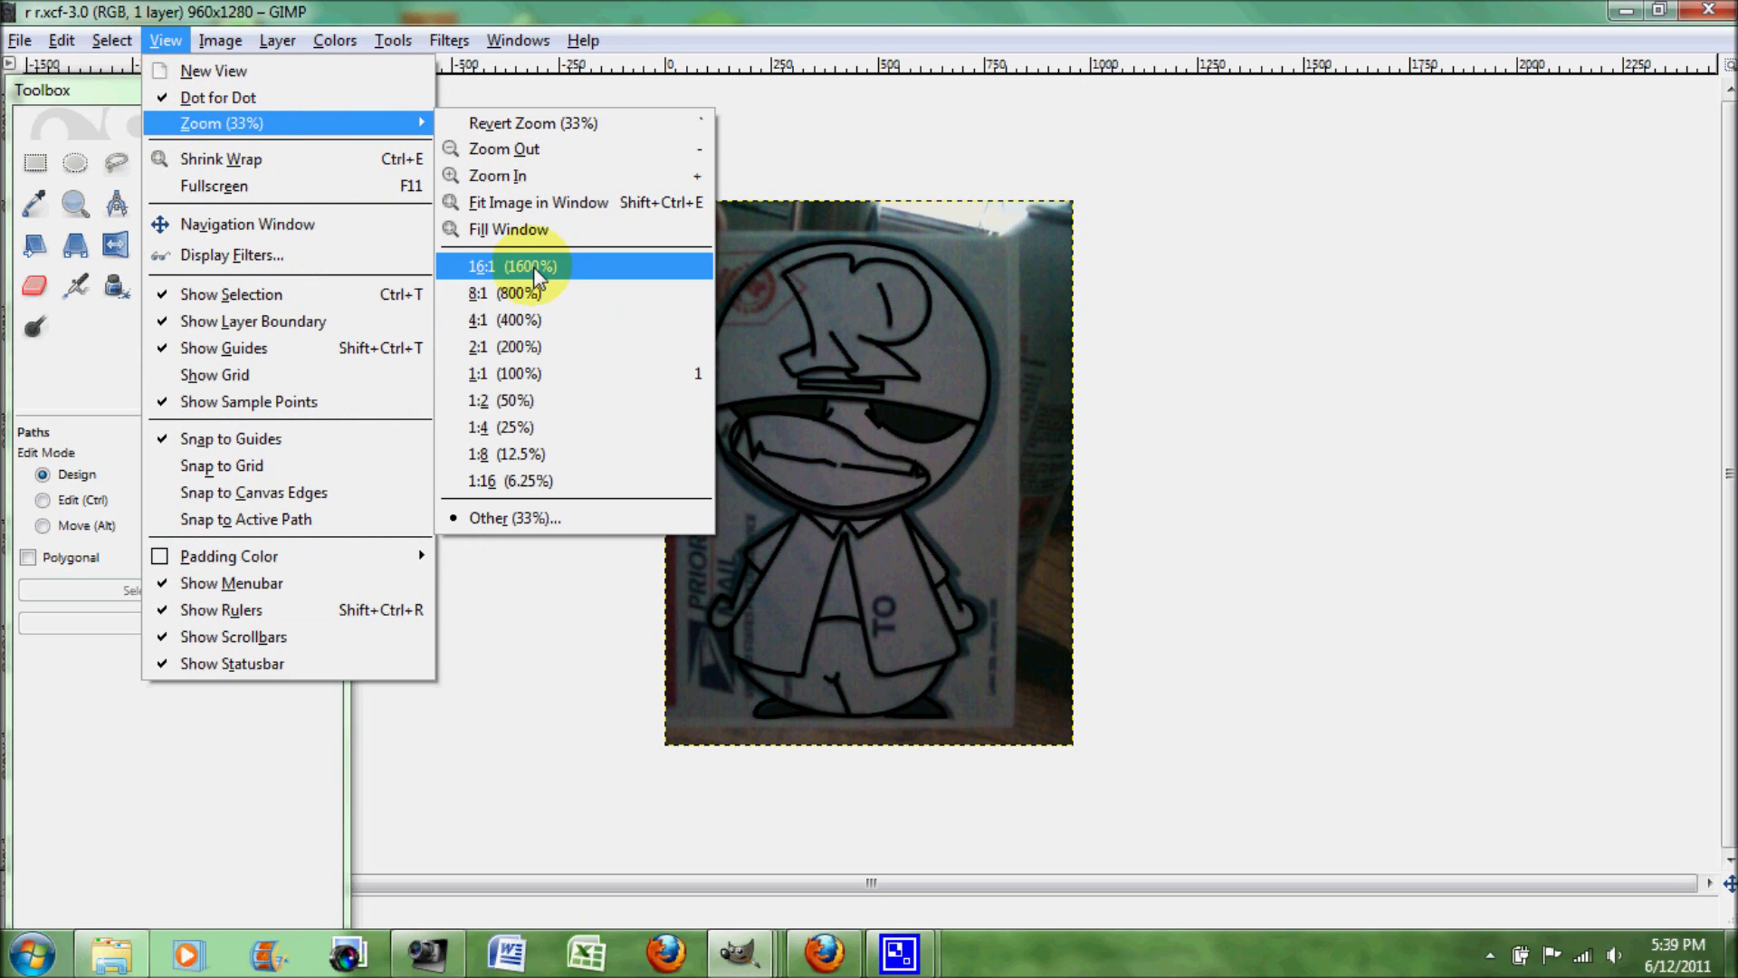
{"action": "left_click", "coordinate": [500, 175]}
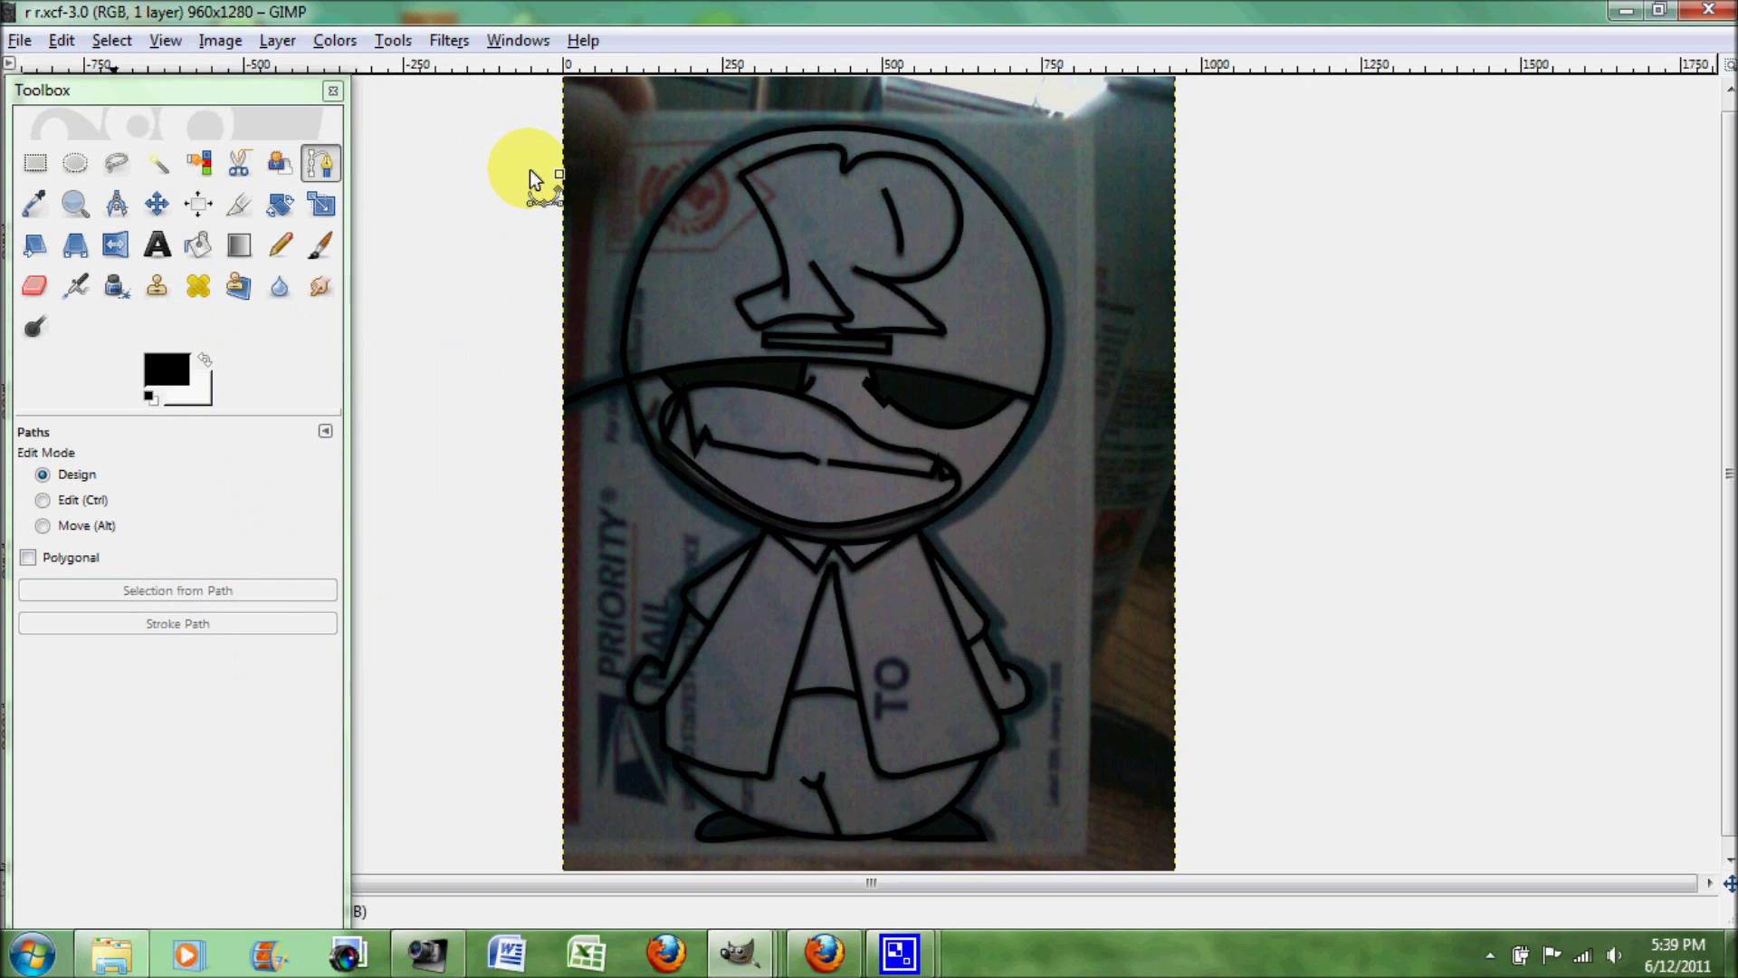
{"action": "left_click", "coordinate": [217, 42]}
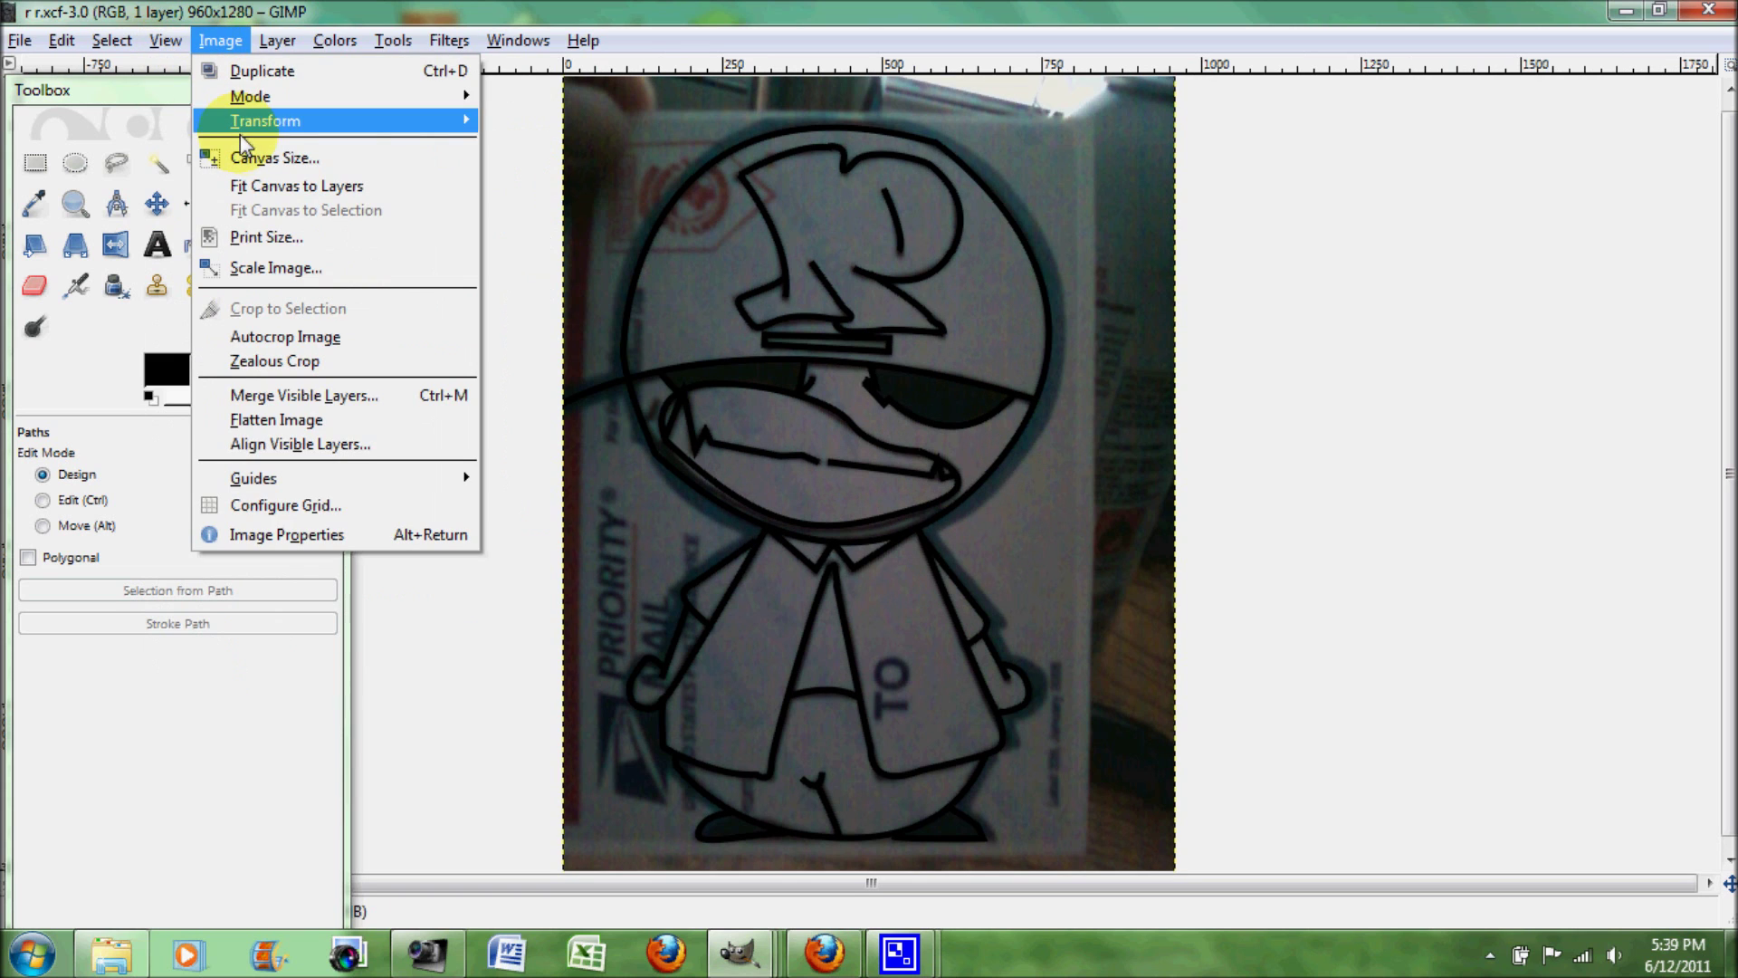
{"action": "mouse_move", "coordinate": [166, 41]}
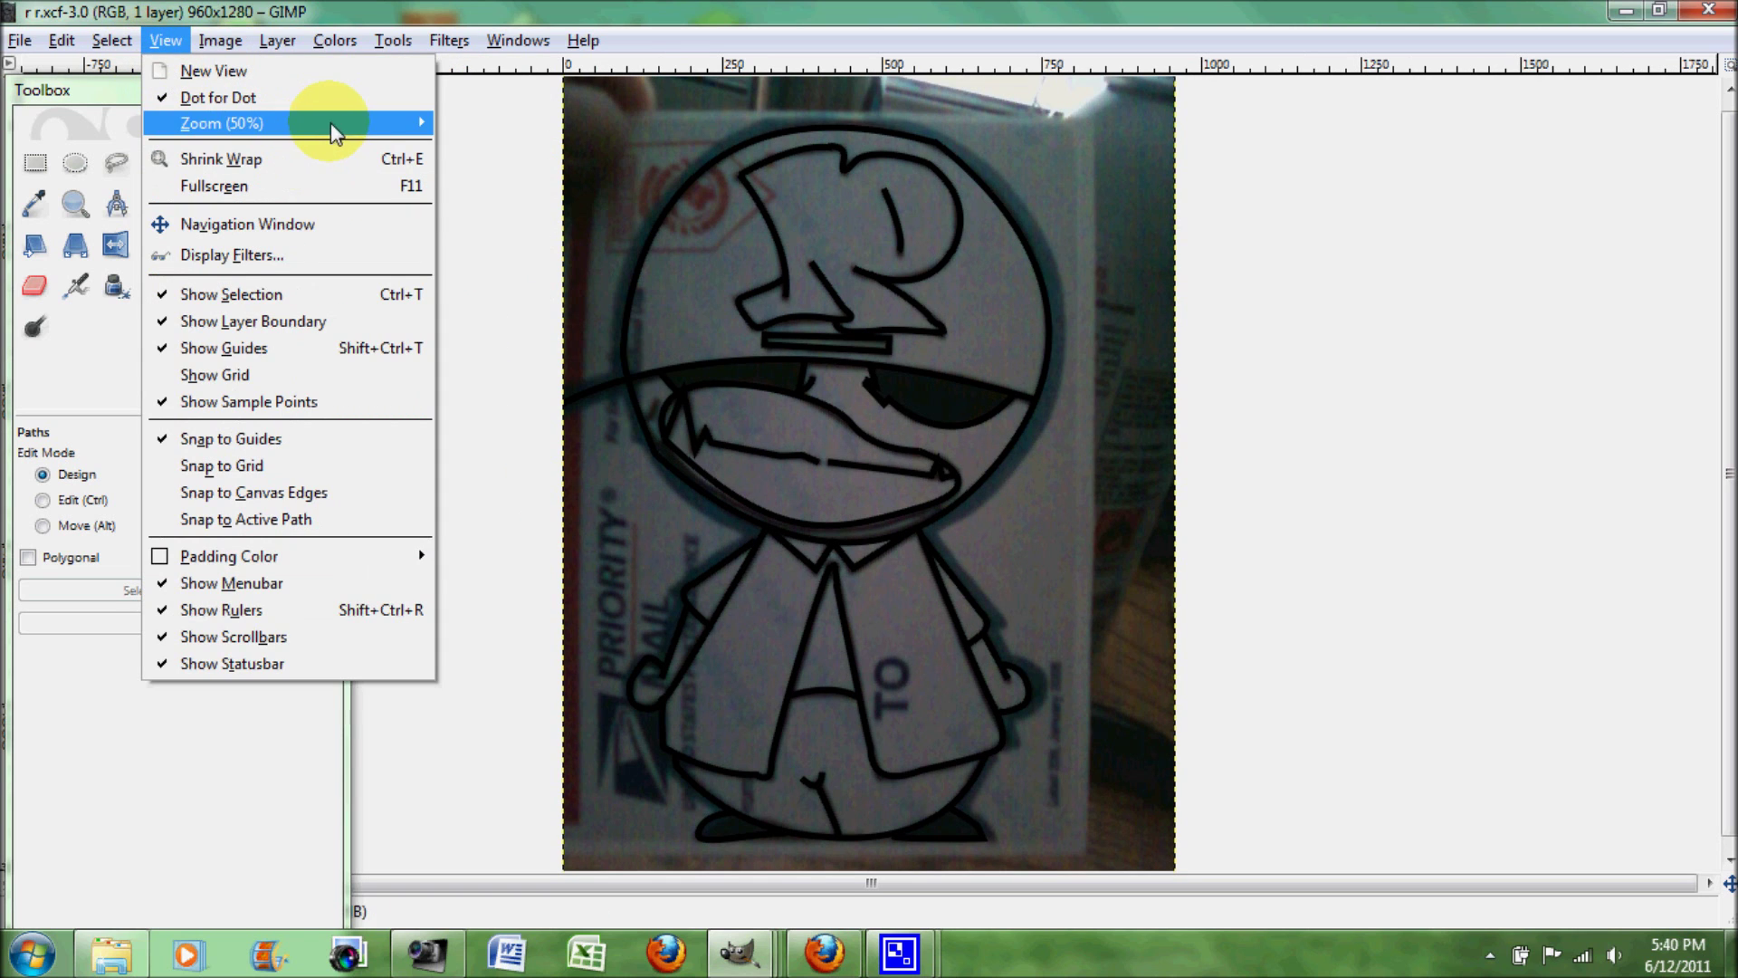
{"action": "mouse_move", "coordinate": [329, 122]}
{"action": "left_click", "coordinate": [503, 178]}
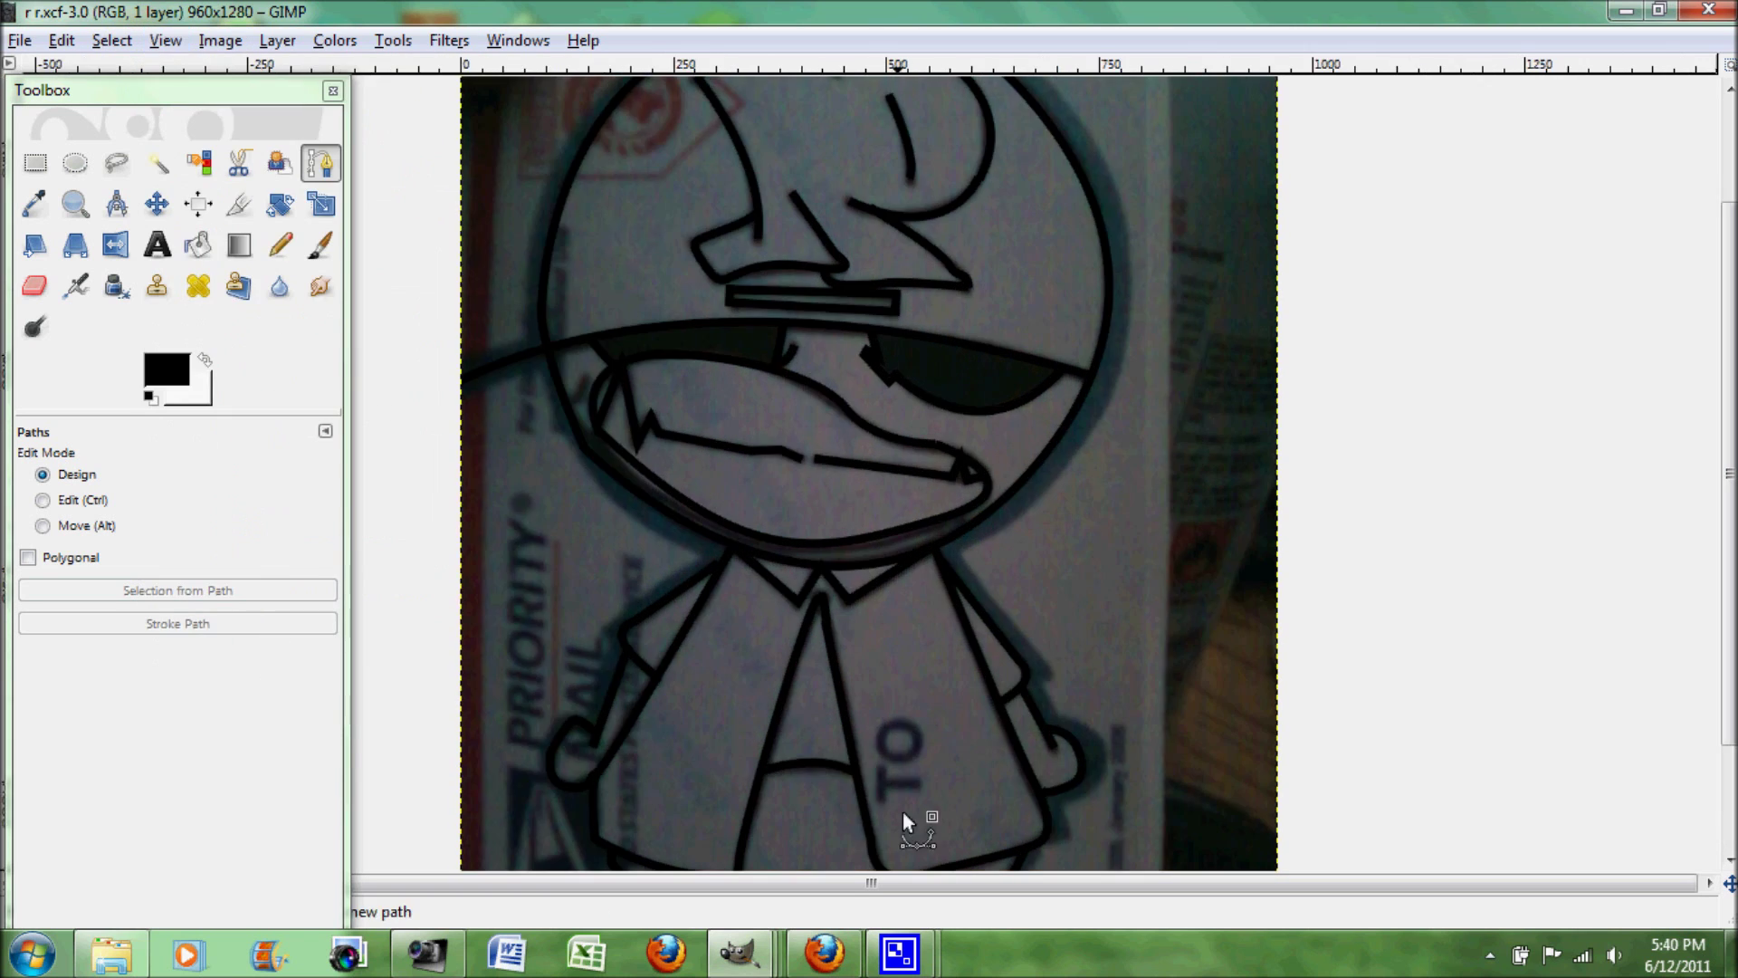
Make the photo a tall, wider window at the top left and maximize the Untitled canvas.
{"action": "left_click", "coordinate": [740, 952]}
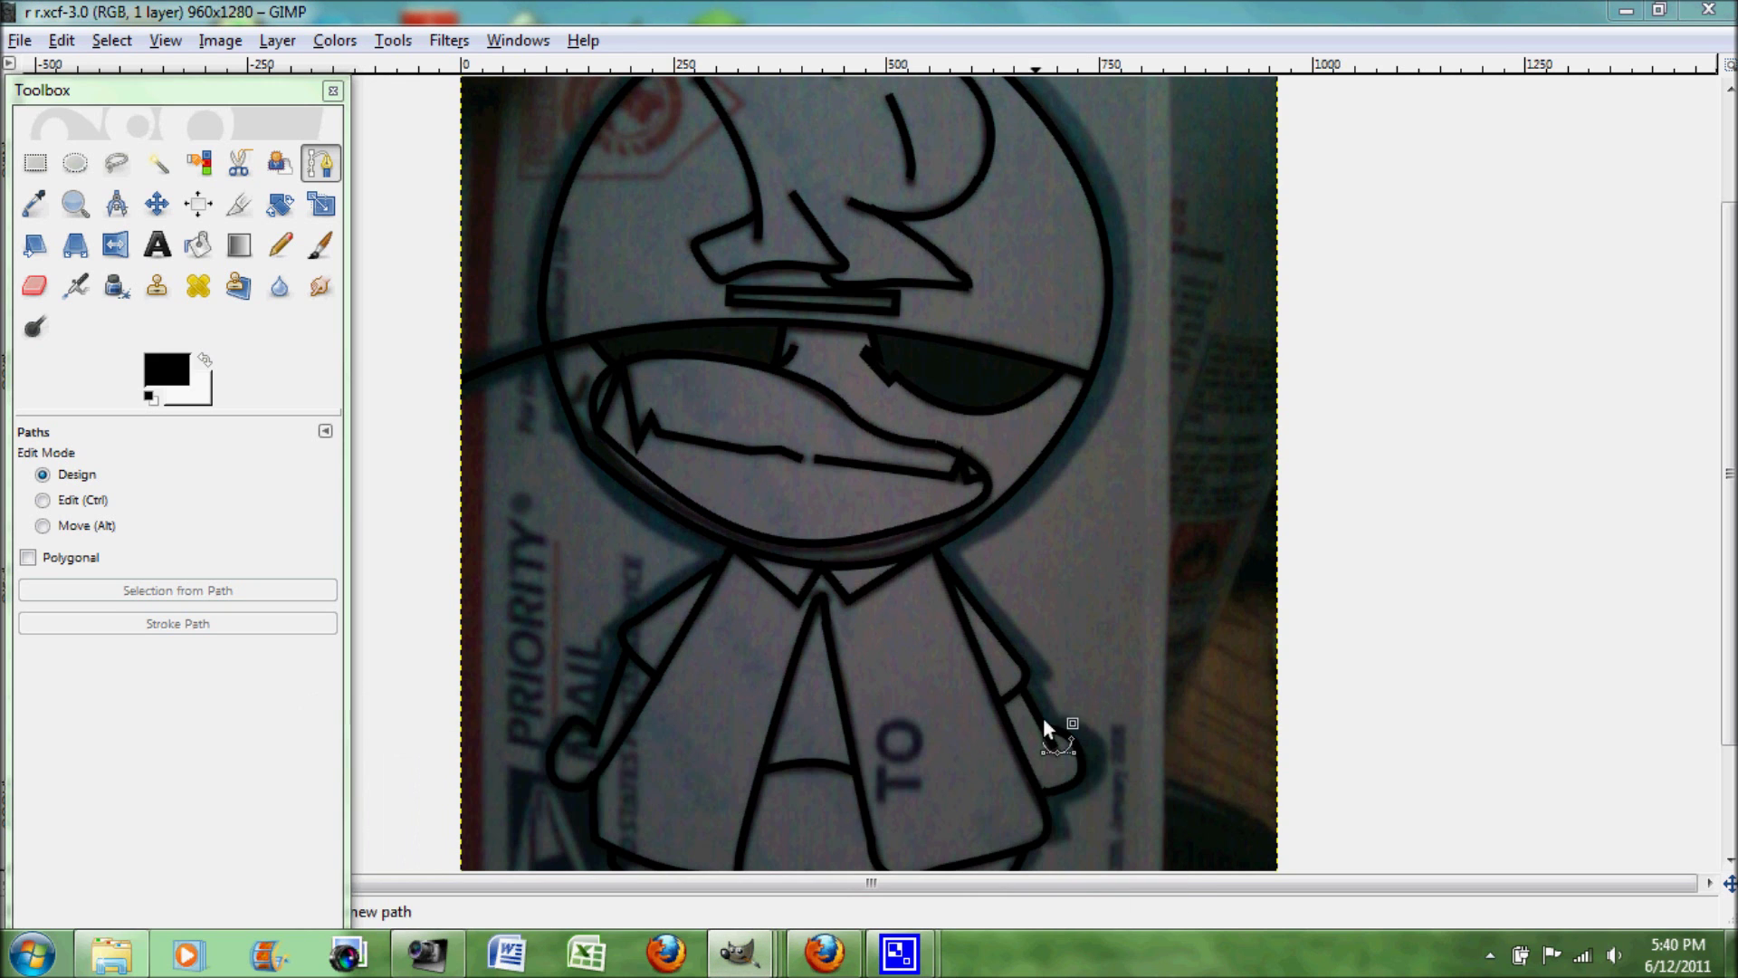
{"action": "left_click", "coordinate": [1658, 11]}
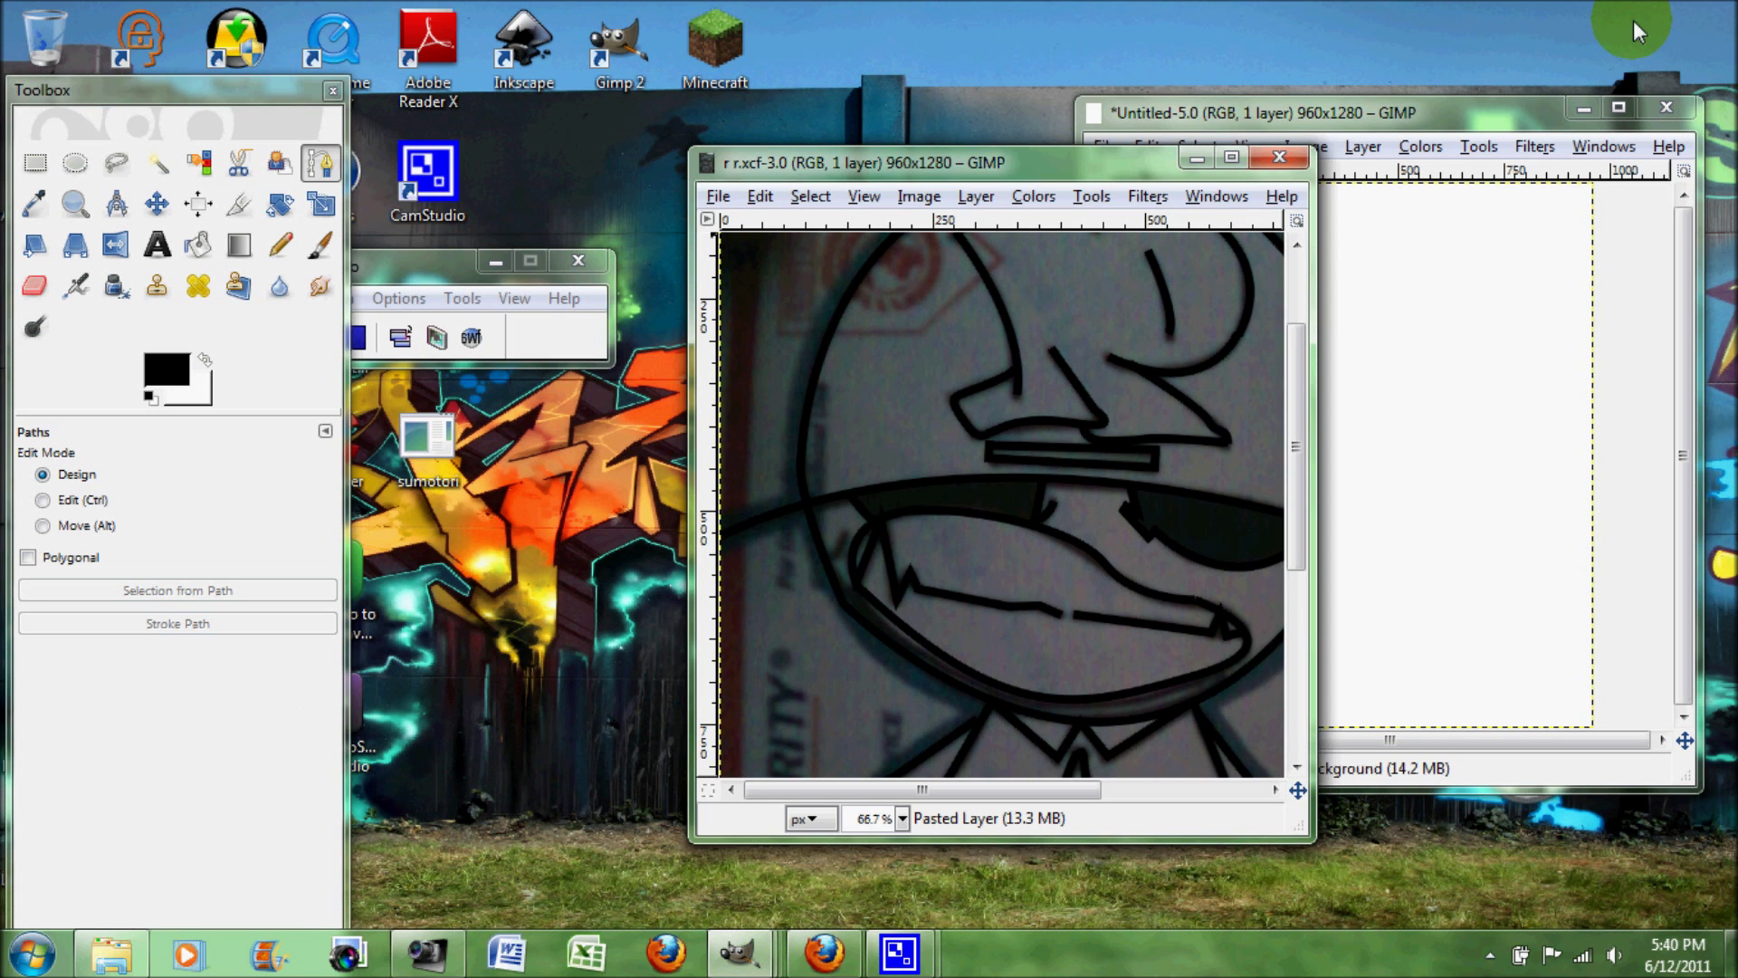
{"action": "left_click_drag", "start_coordinate": [1125, 172], "coordinate": [608, 37]}
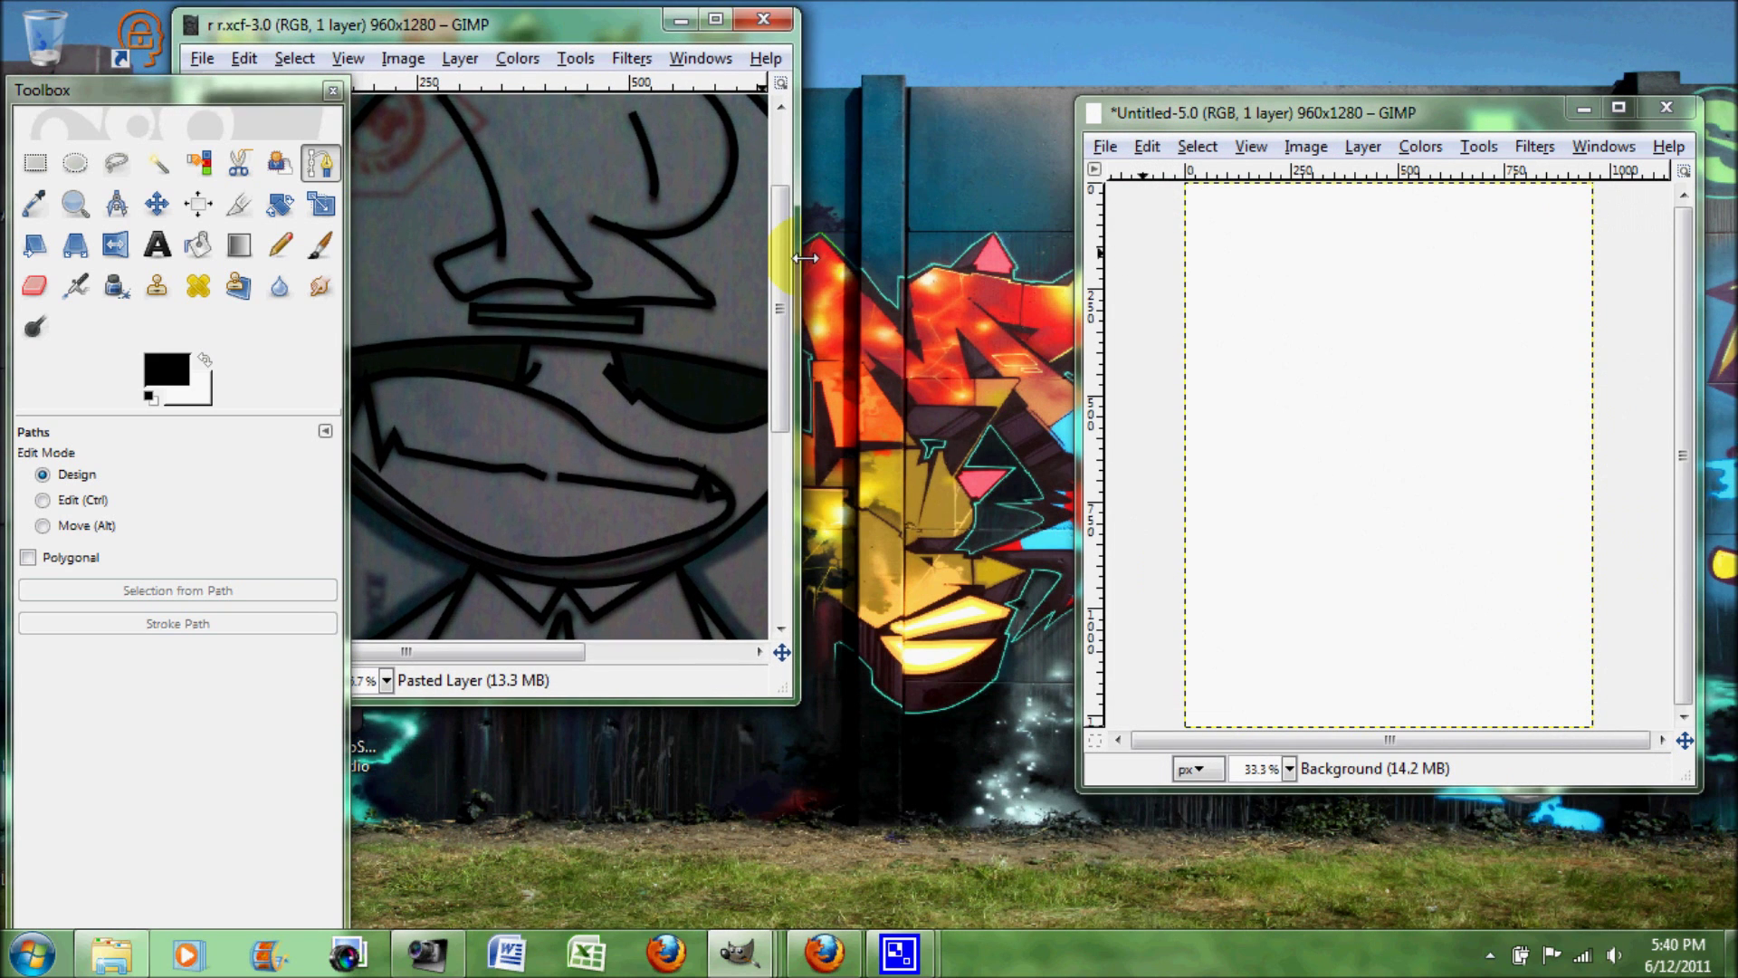
{"action": "left_click_drag", "start_coordinate": [799, 258], "coordinate": [914, 258]}
{"action": "left_click", "coordinate": [712, 686]}
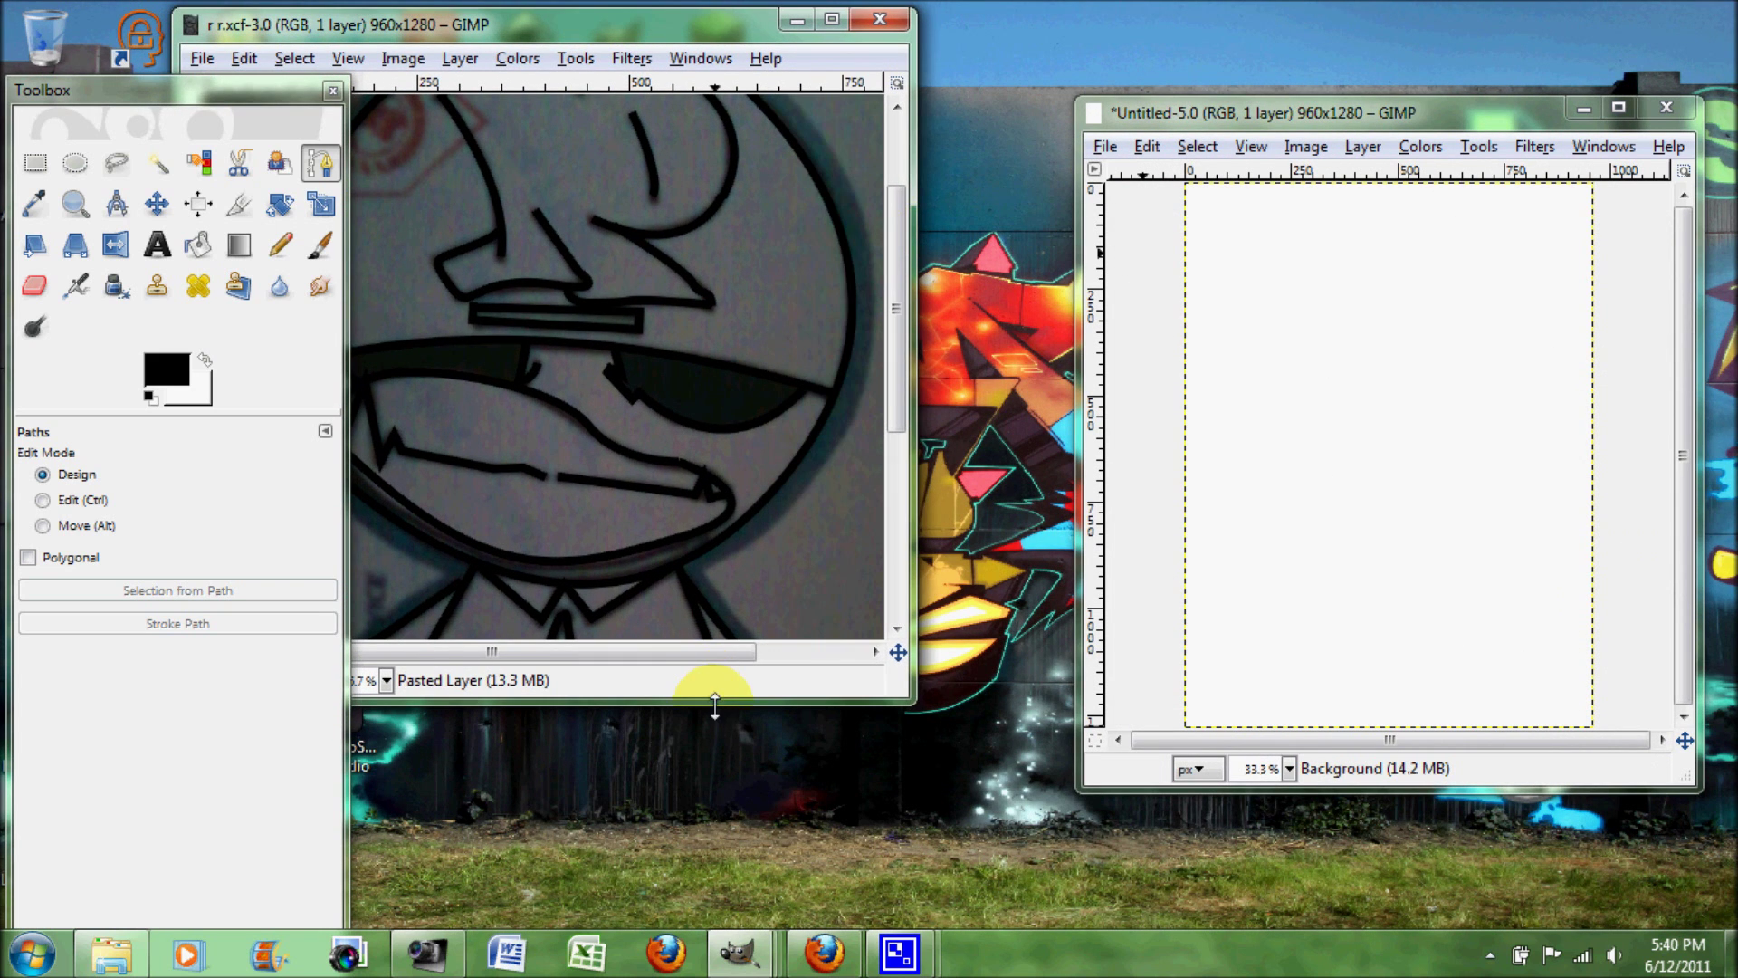
{"action": "left_click_drag", "start_coordinate": [715, 705], "coordinate": [702, 924]}
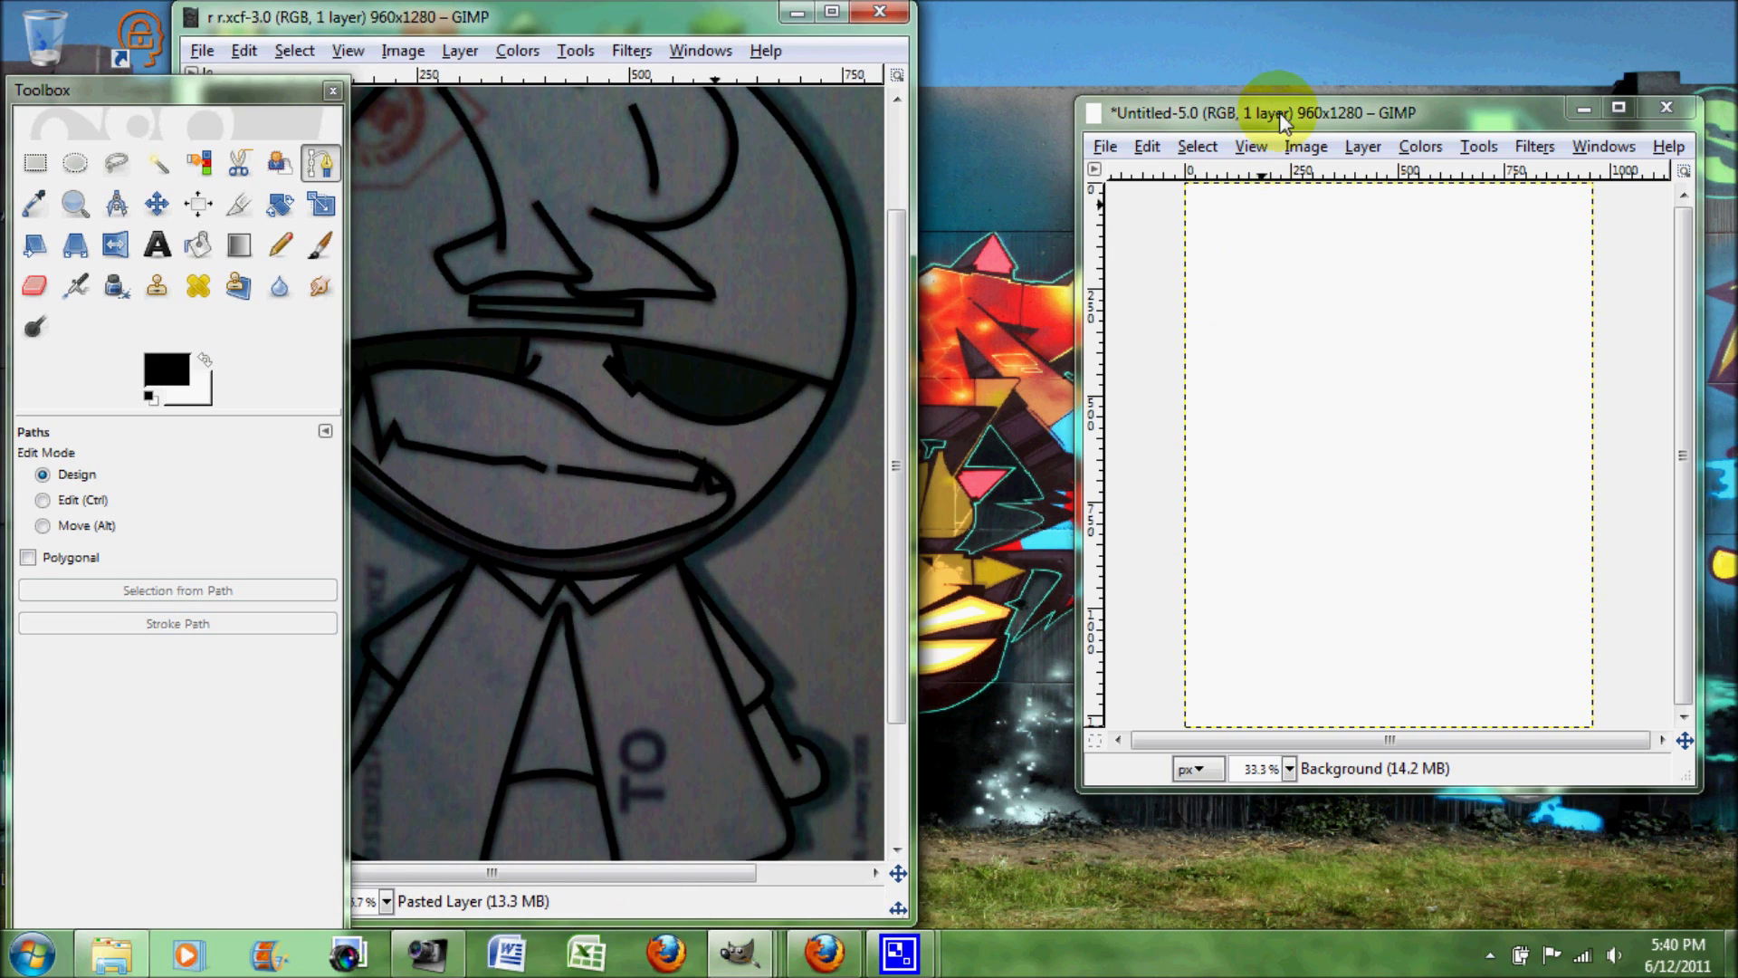
{"action": "left_click_drag", "start_coordinate": [1282, 120], "coordinate": [1168, 3]}
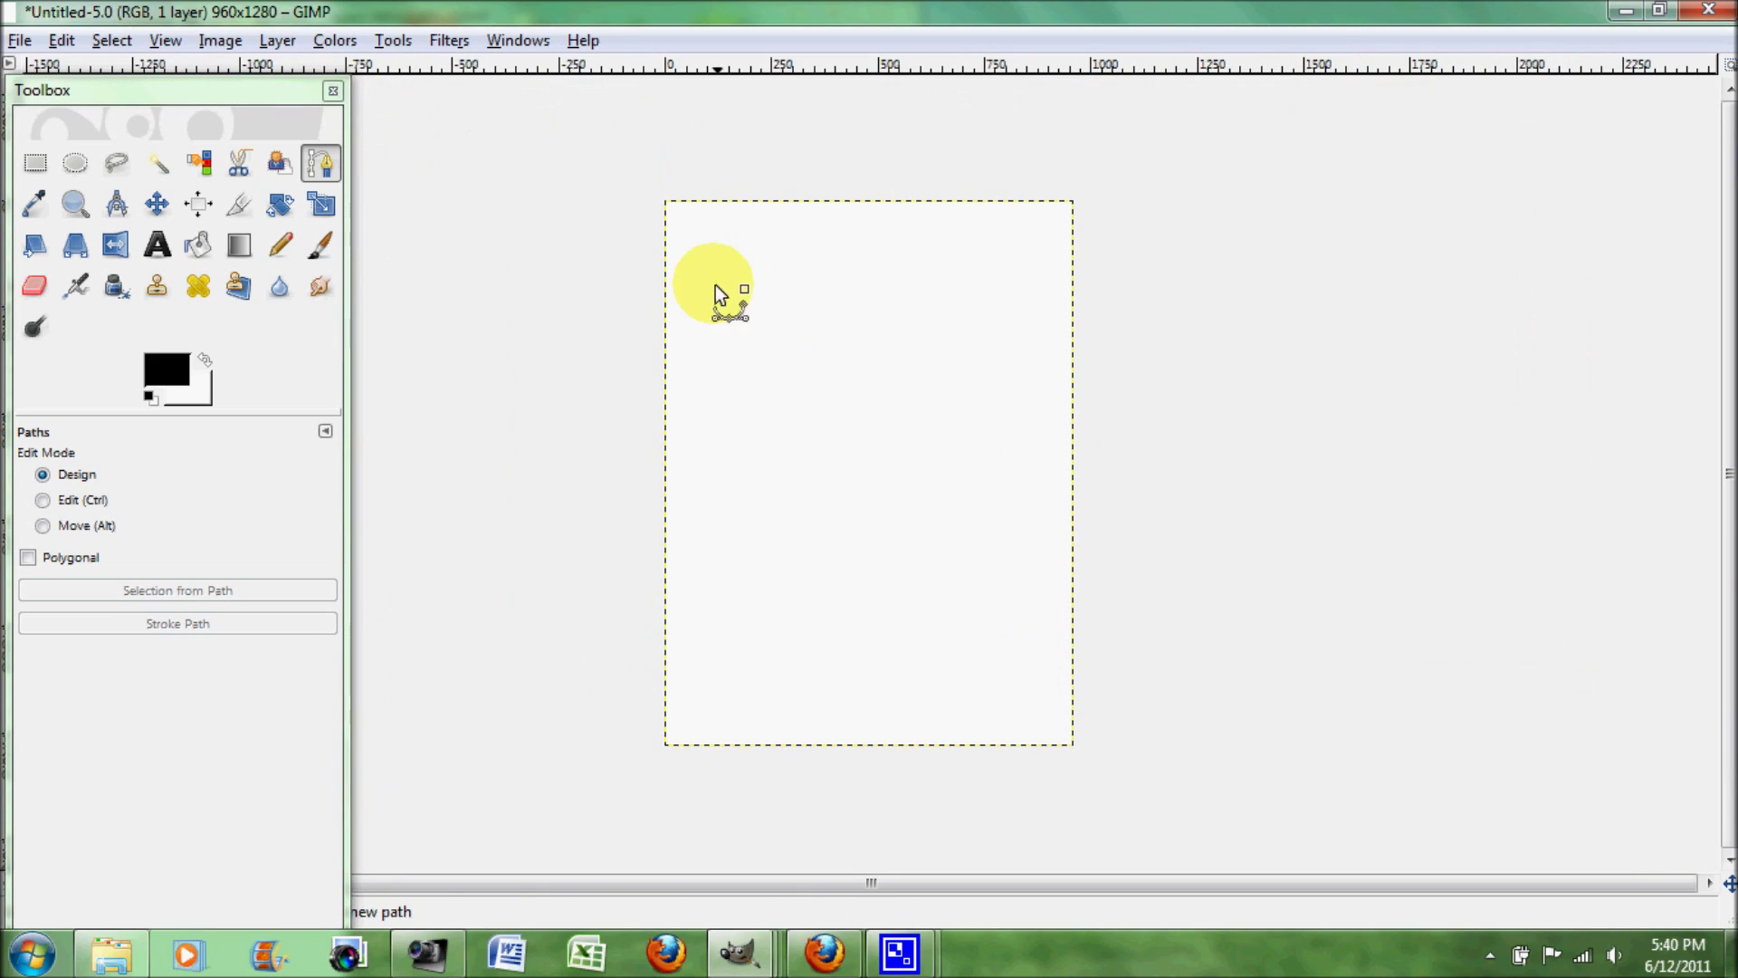
Draw a closed four-anchor curved path near the top of the Untitled canvas.
{"action": "left_click", "coordinate": [740, 331]}
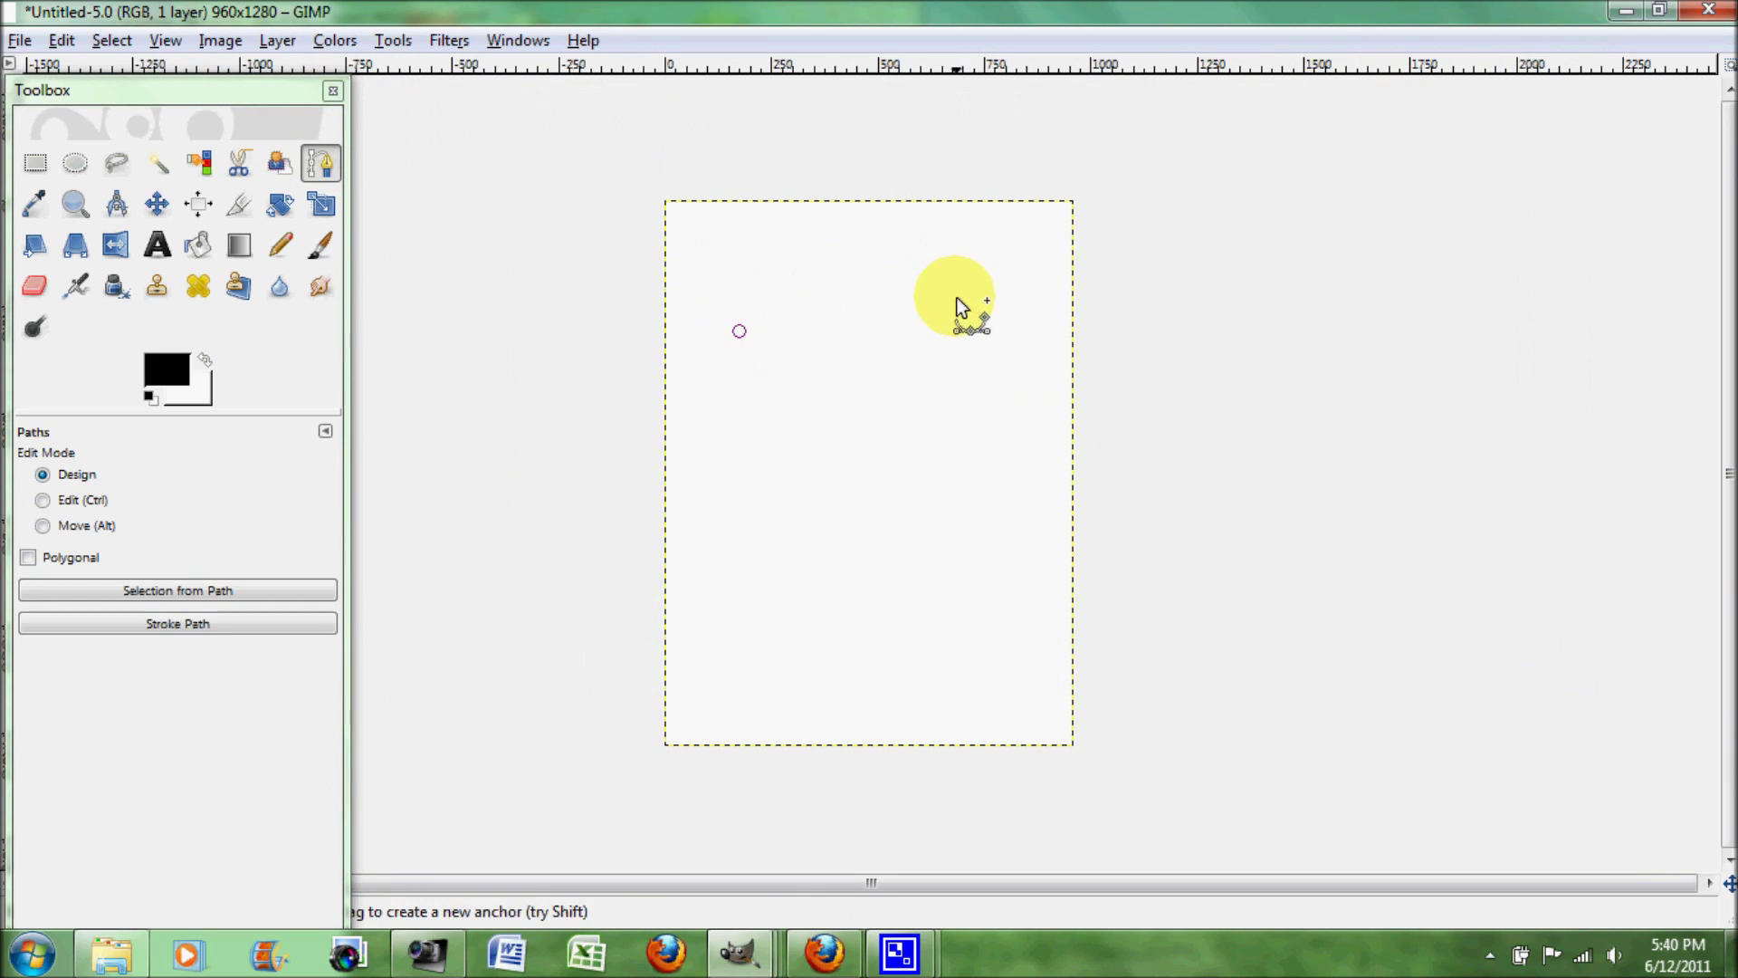
{"action": "left_click_drag", "start_coordinate": [955, 297], "coordinate": [1075, 394]}
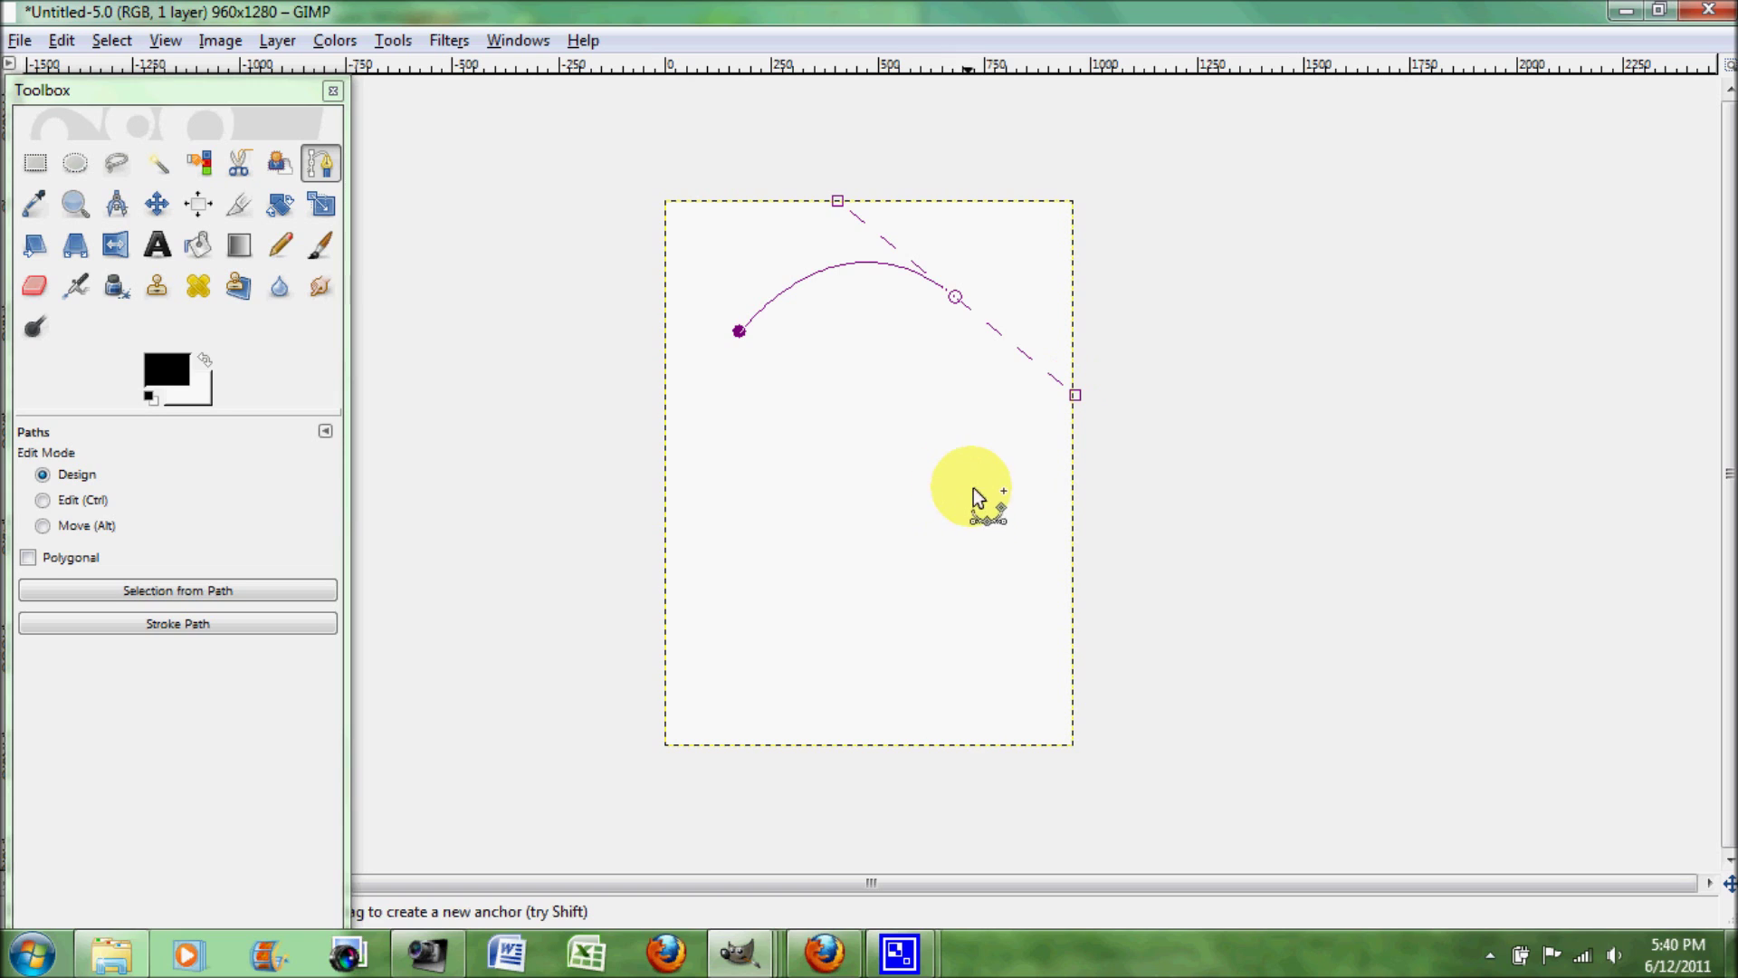
{"action": "left_click", "coordinate": [979, 499]}
{"action": "left_click", "coordinate": [778, 475]}
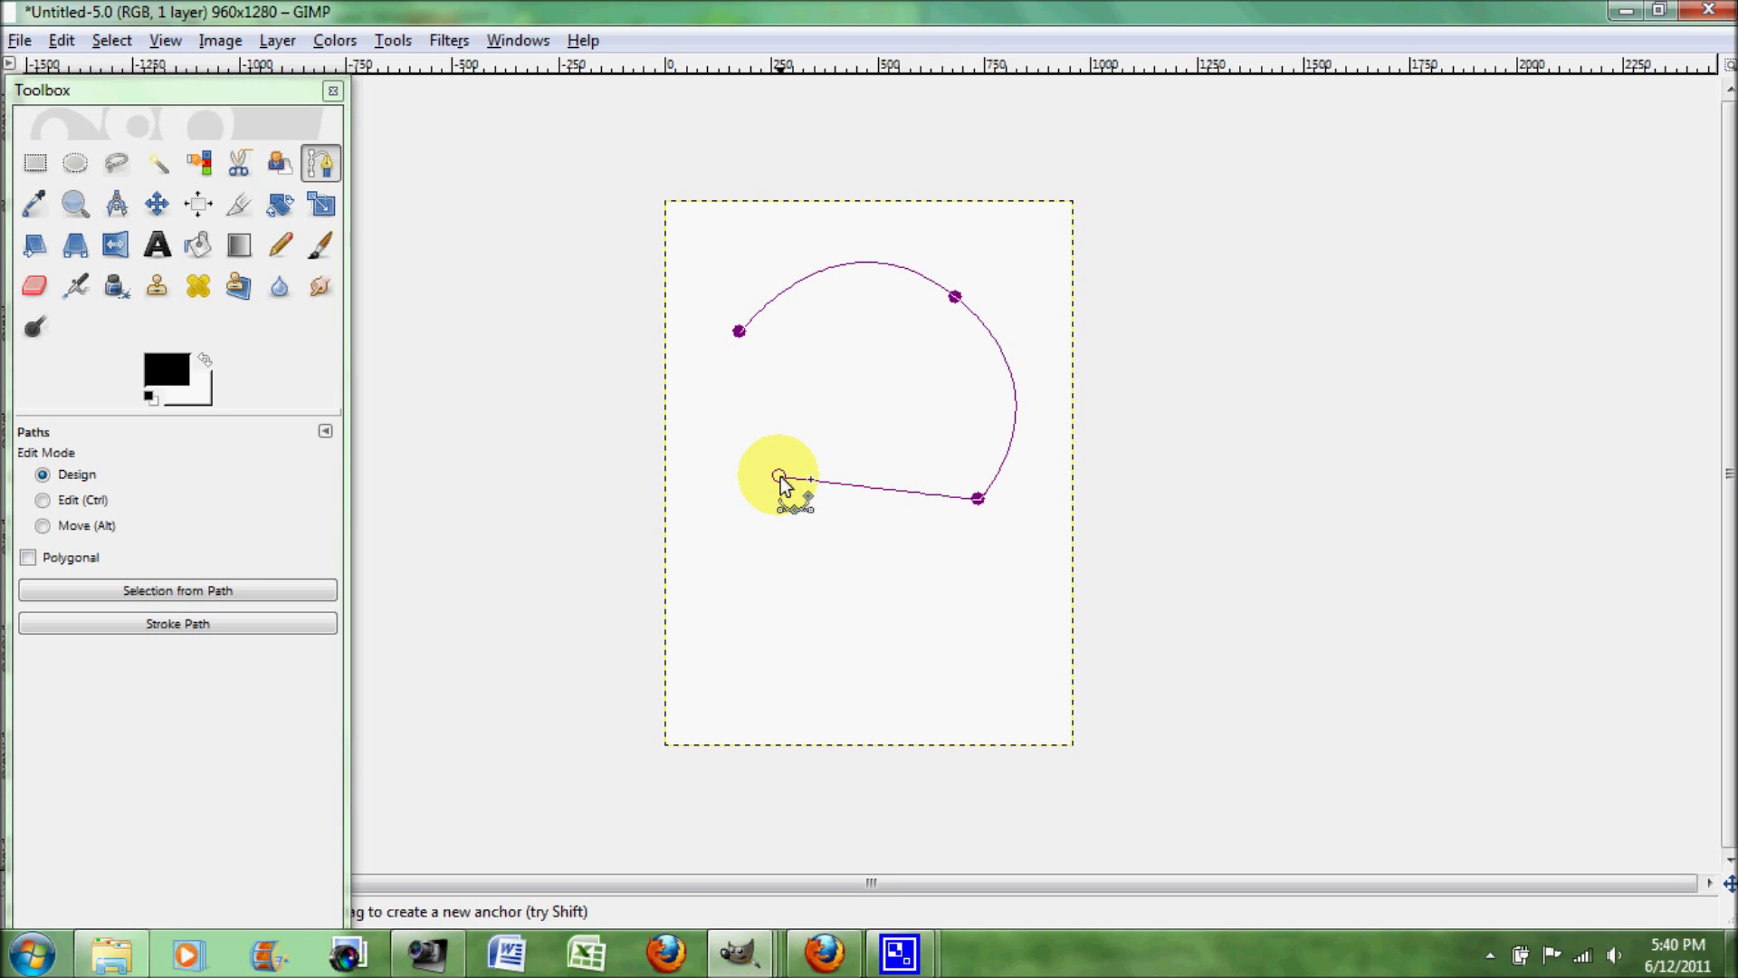
{"action": "left_click_drag", "start_coordinate": [781, 477], "coordinate": [760, 315]}
{"action": "left_click", "coordinate": [741, 353], "text": "ctrl"}
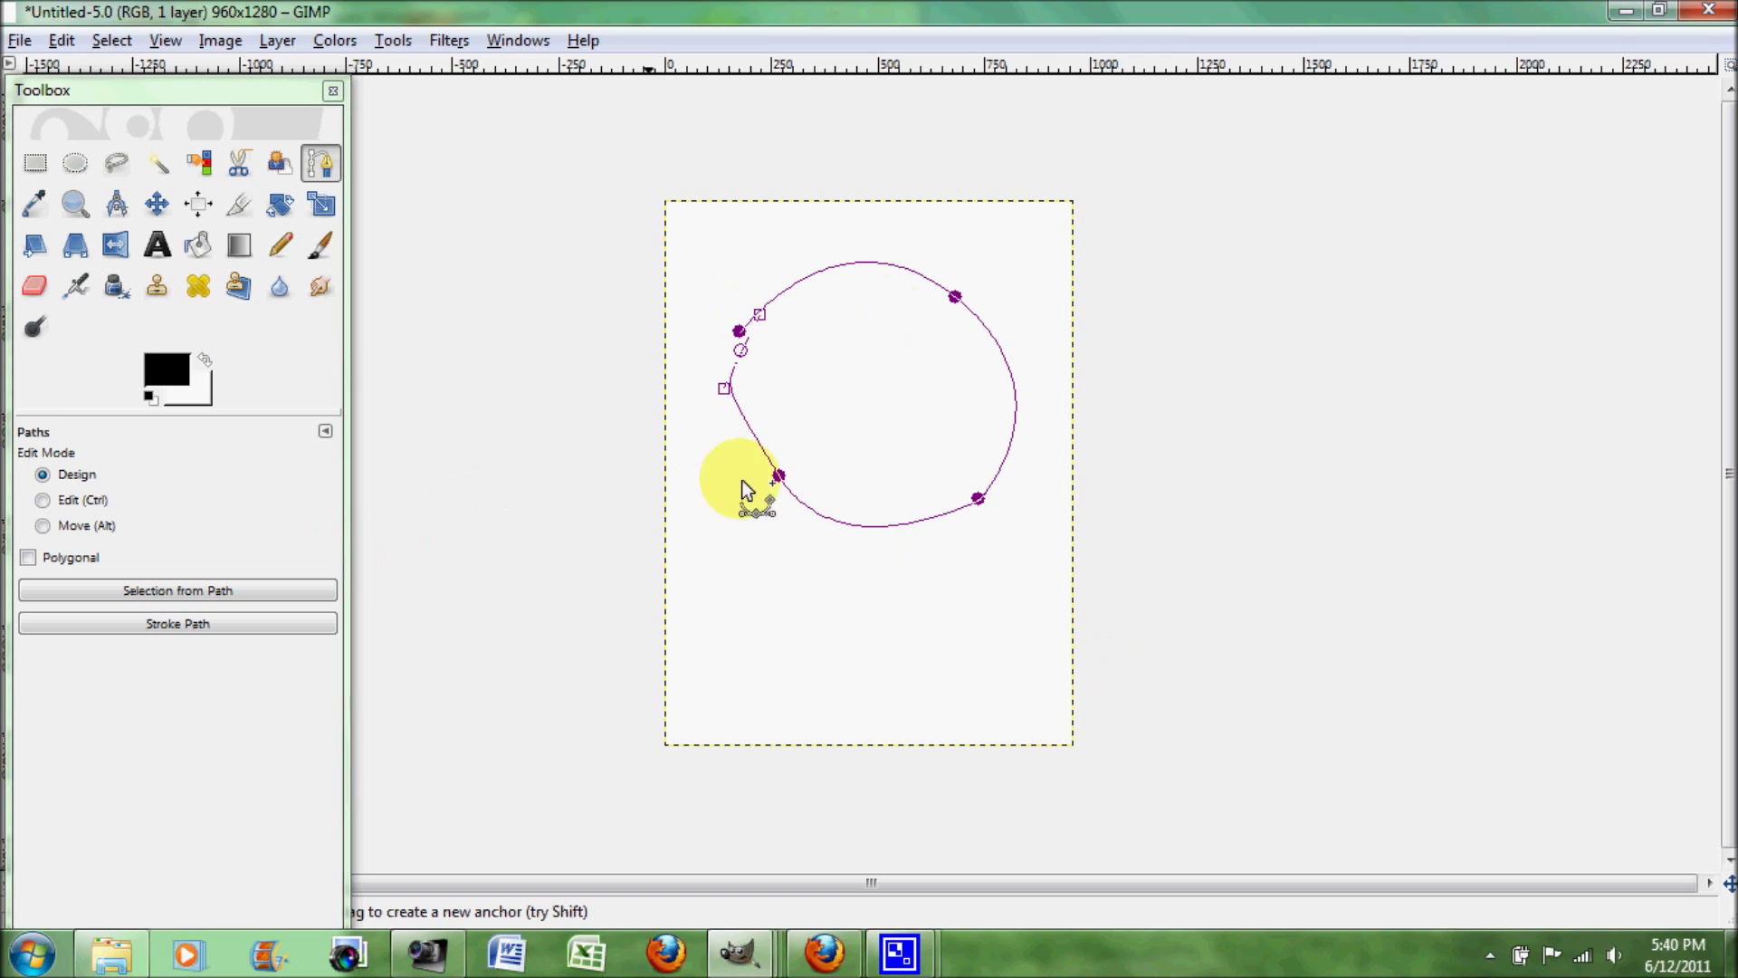
Undo the extra looping anchor below the path and nudge the upper-left anchor smoother.
{"action": "left_click_drag", "start_coordinate": [788, 580], "coordinate": [1009, 563]}
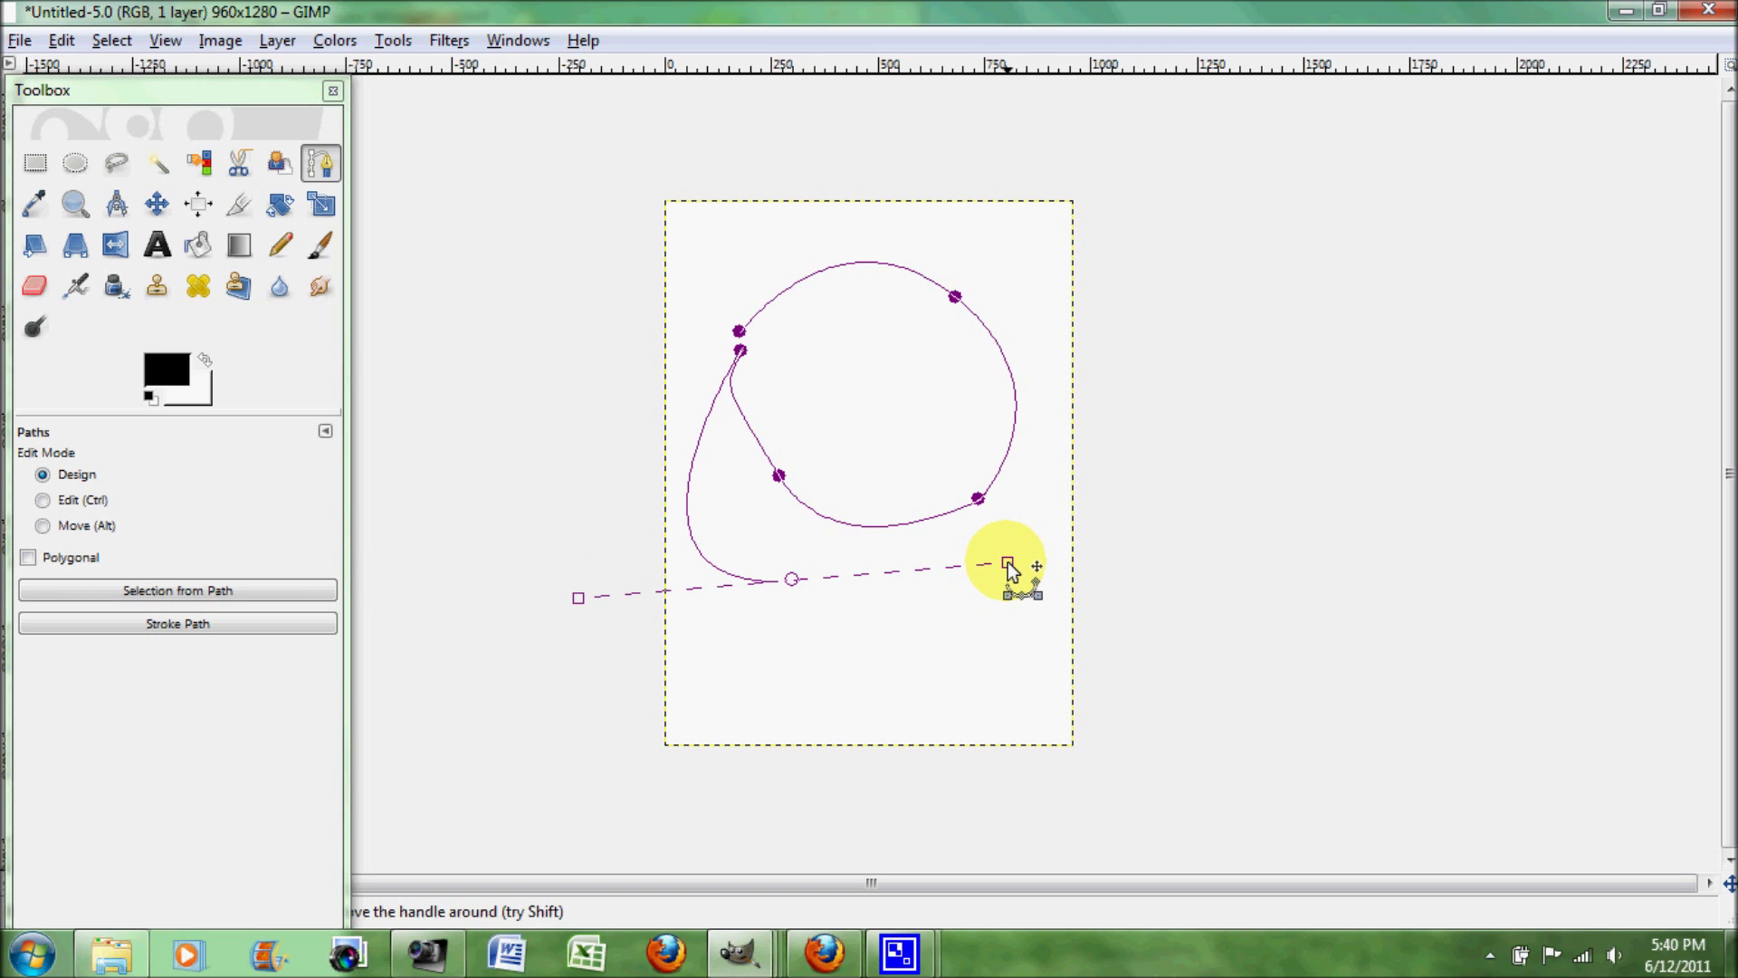
{"action": "left_click_drag", "start_coordinate": [792, 582], "coordinate": [718, 264]}
{"action": "key", "text": "ctrl+z"}
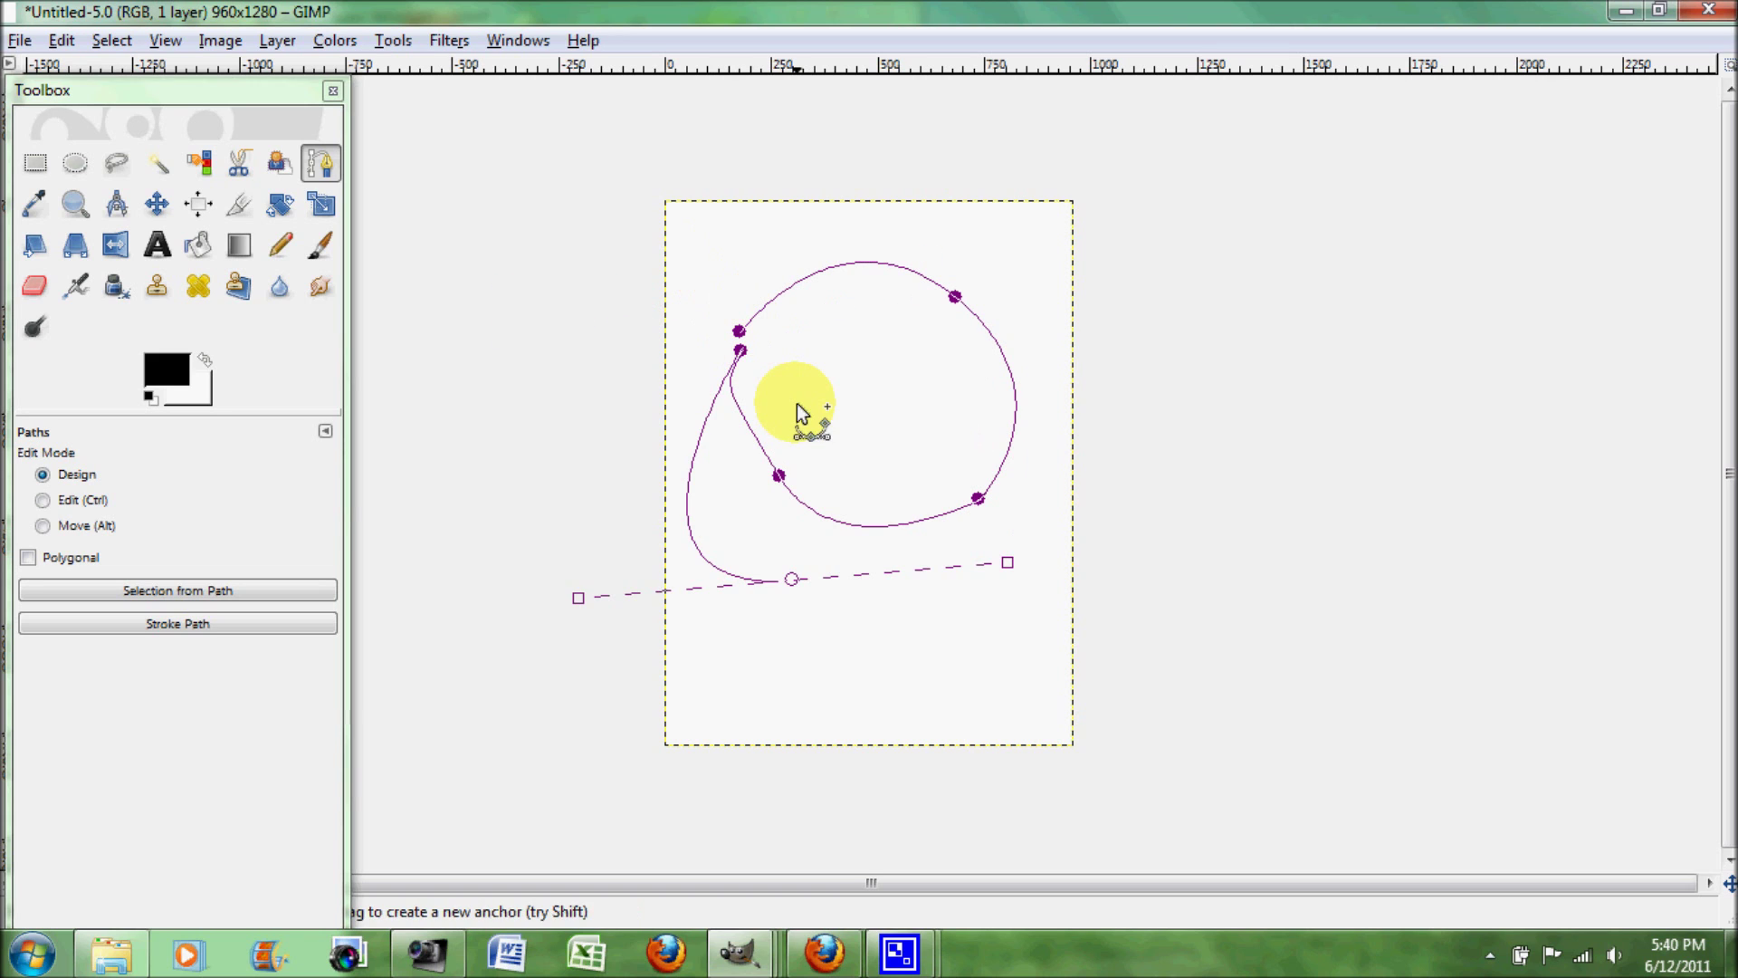
{"action": "key", "text": "ctrl+z"}
{"action": "left_click_drag", "start_coordinate": [741, 348], "coordinate": [741, 337]}
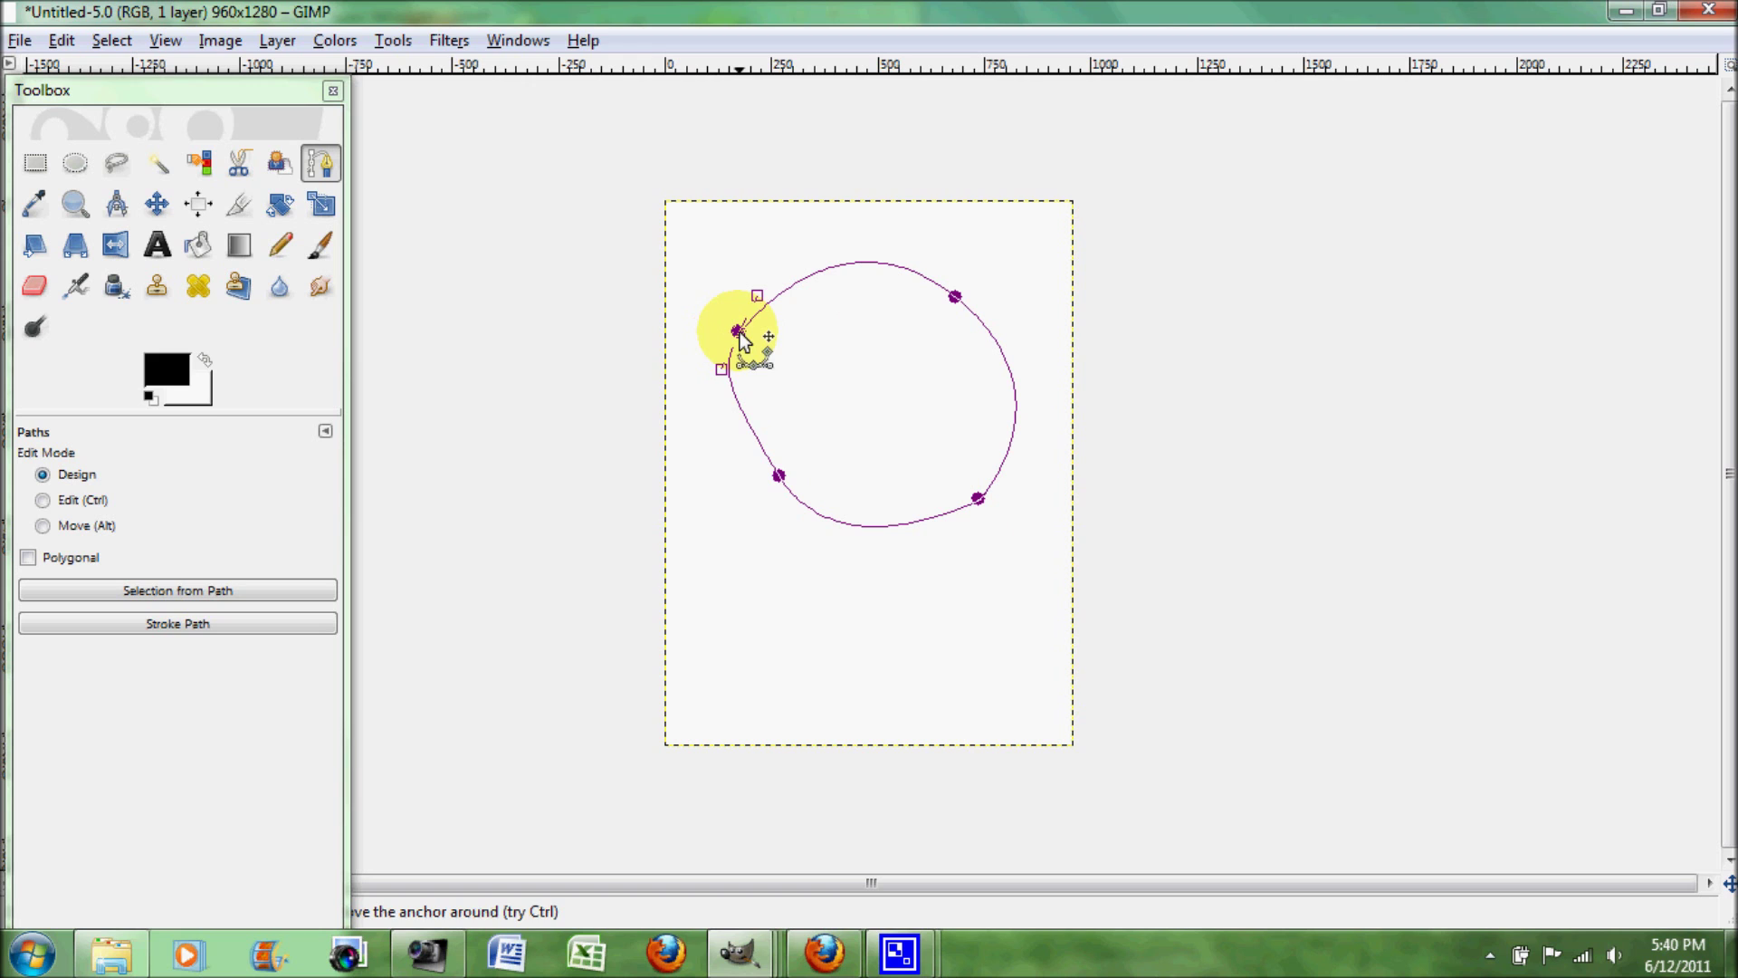
Stroke the round path as a solid black line 10.0 px wide.
{"action": "left_click", "coordinate": [210, 622]}
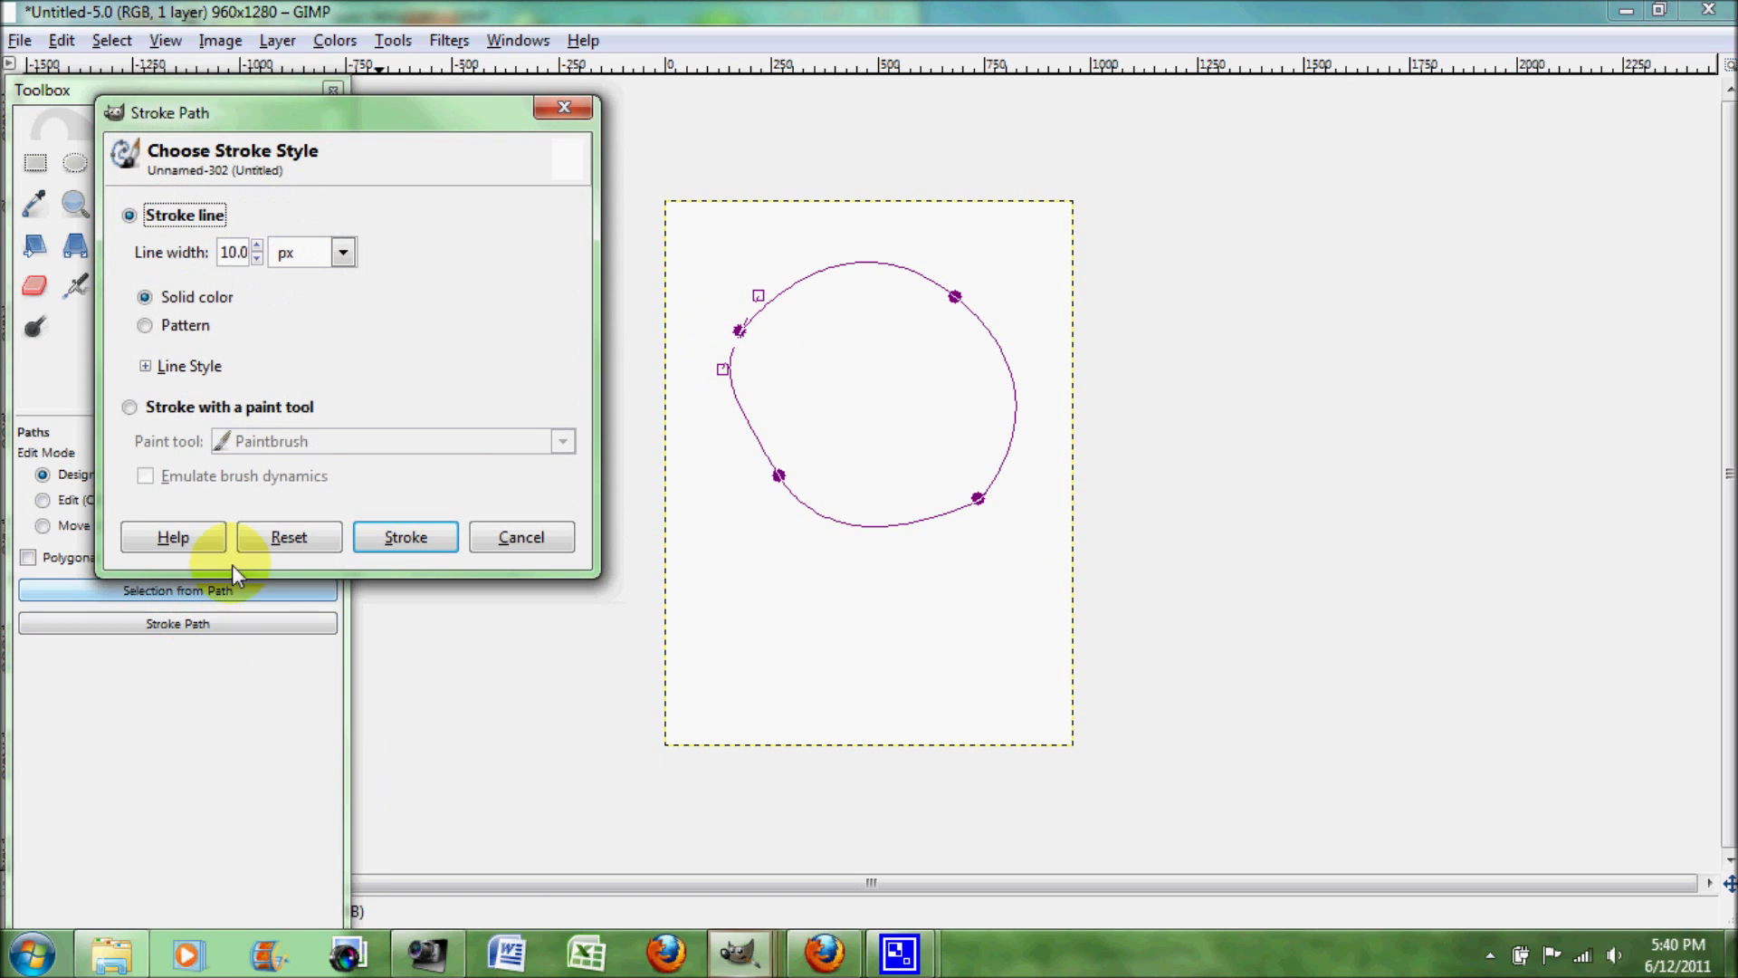
{"action": "left_click", "coordinate": [234, 252]}
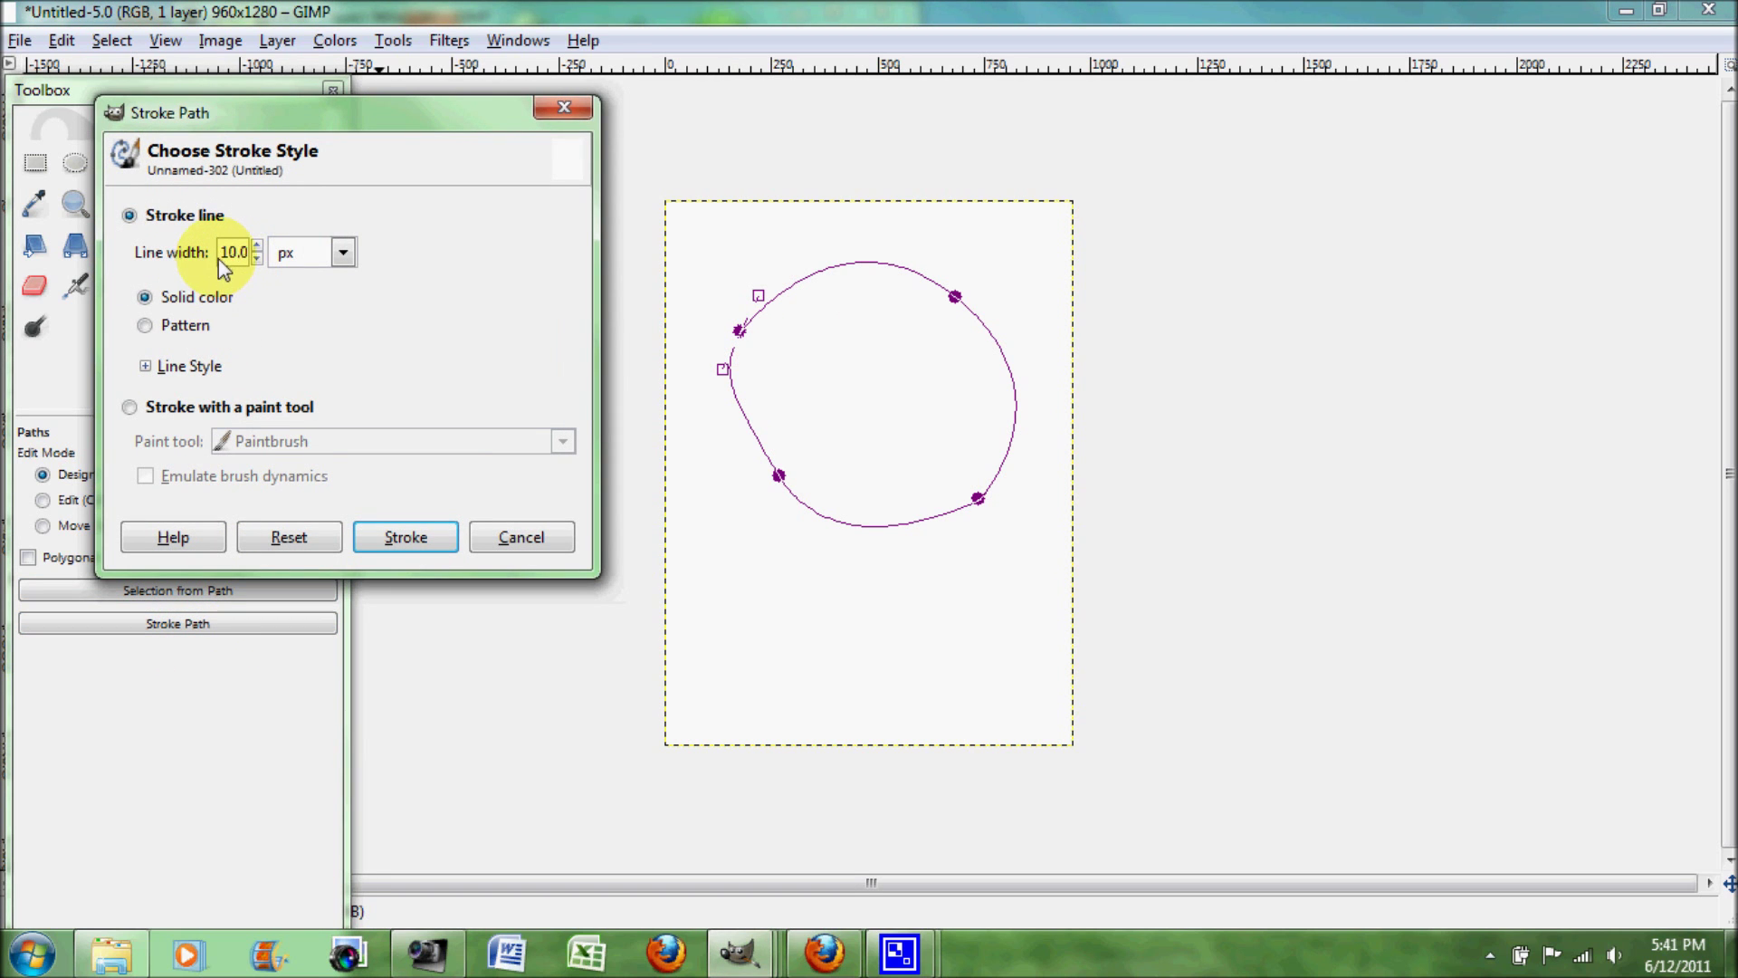
{"action": "double_click", "coordinate": [226, 254]}
{"action": "left_click", "coordinate": [251, 296]}
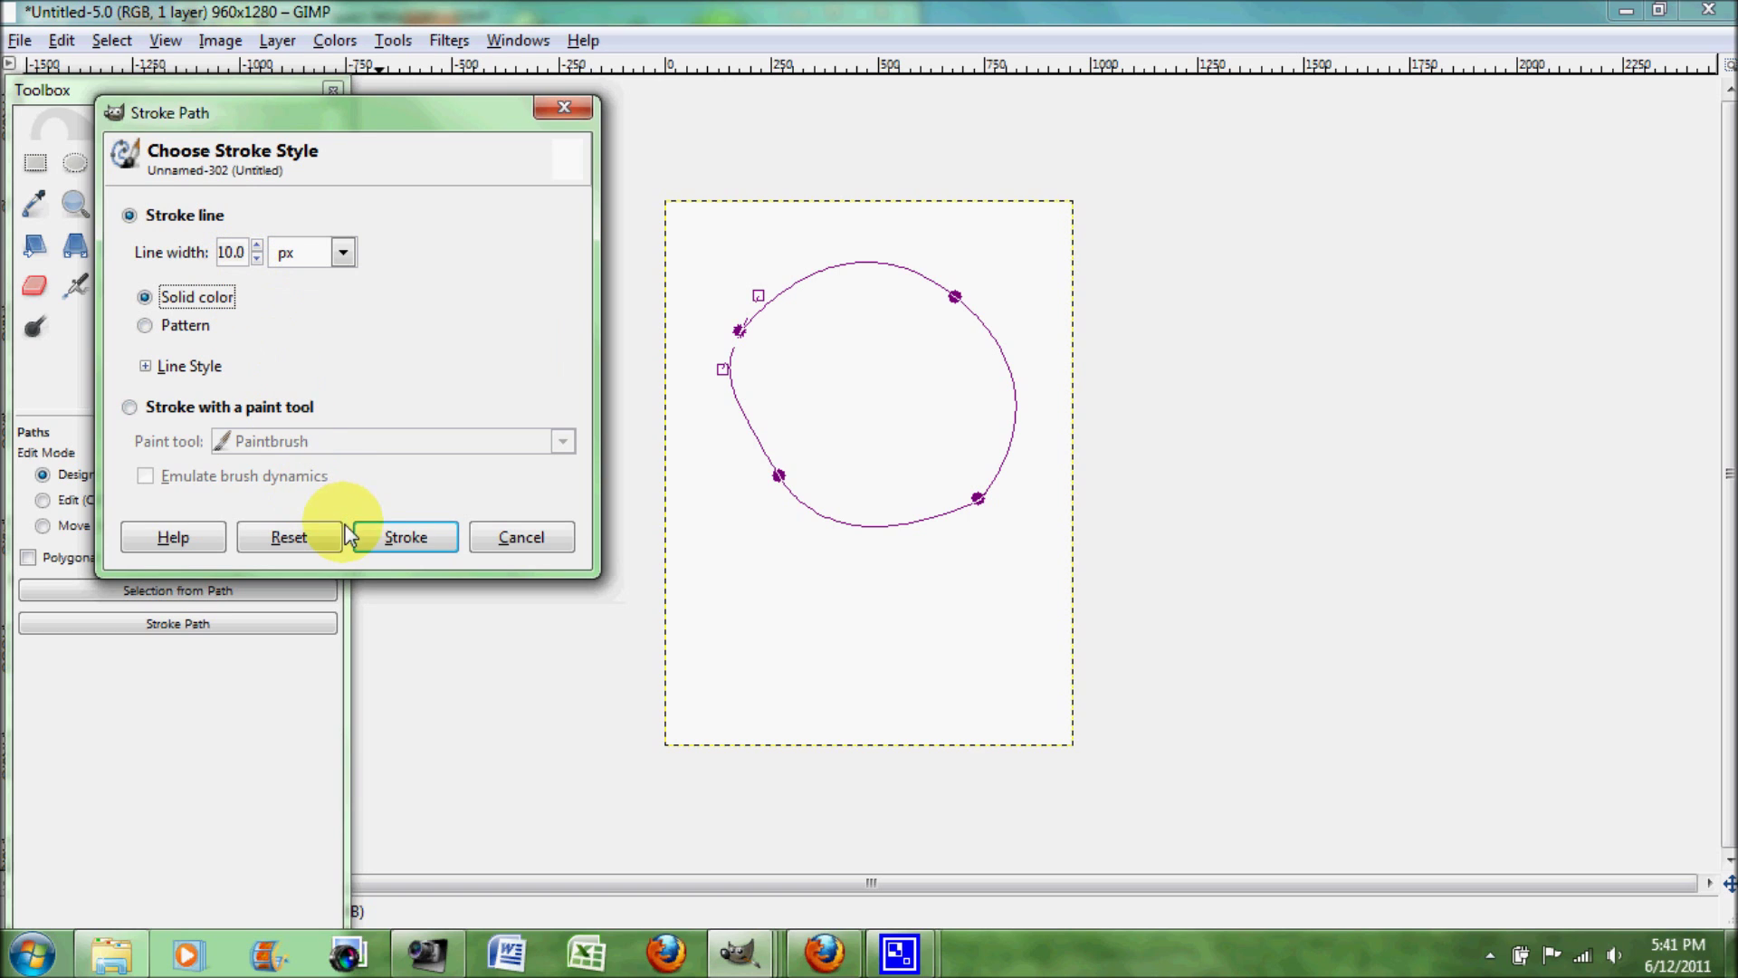
{"action": "left_click", "coordinate": [431, 538]}
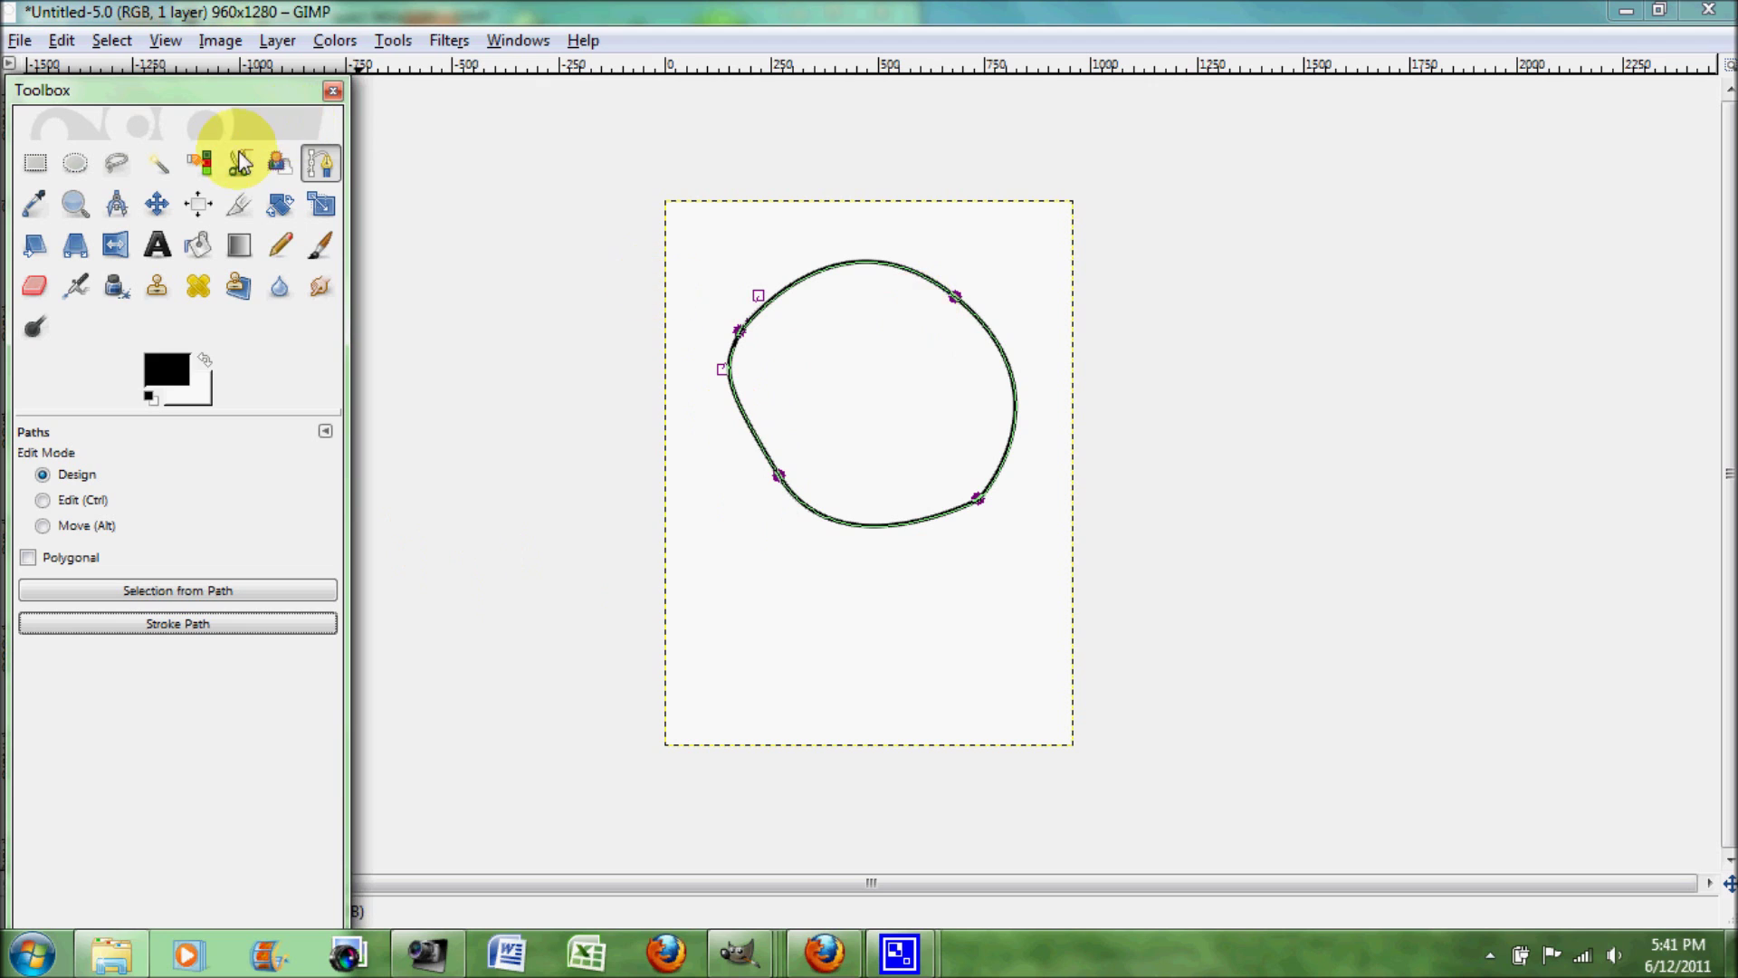
{"action": "left_click", "coordinate": [246, 172]}
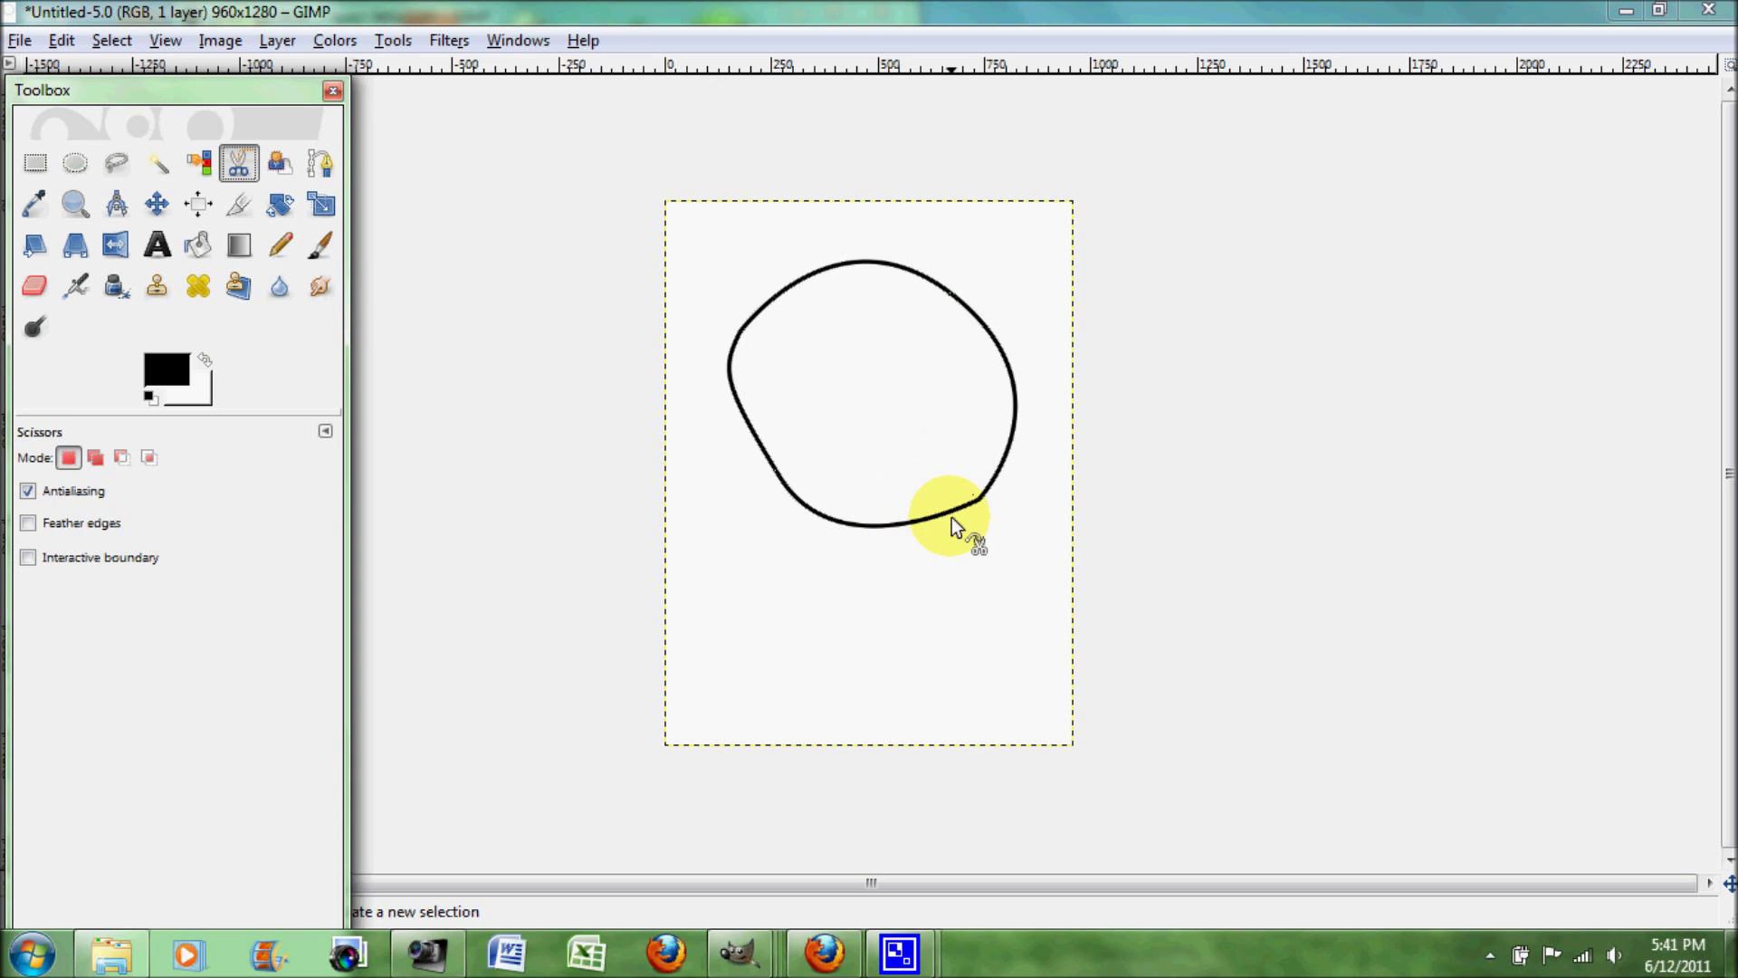
Restore the Untitled window and stretch it up, down to the taskbar, and rightward.
{"action": "left_click", "coordinate": [1659, 6]}
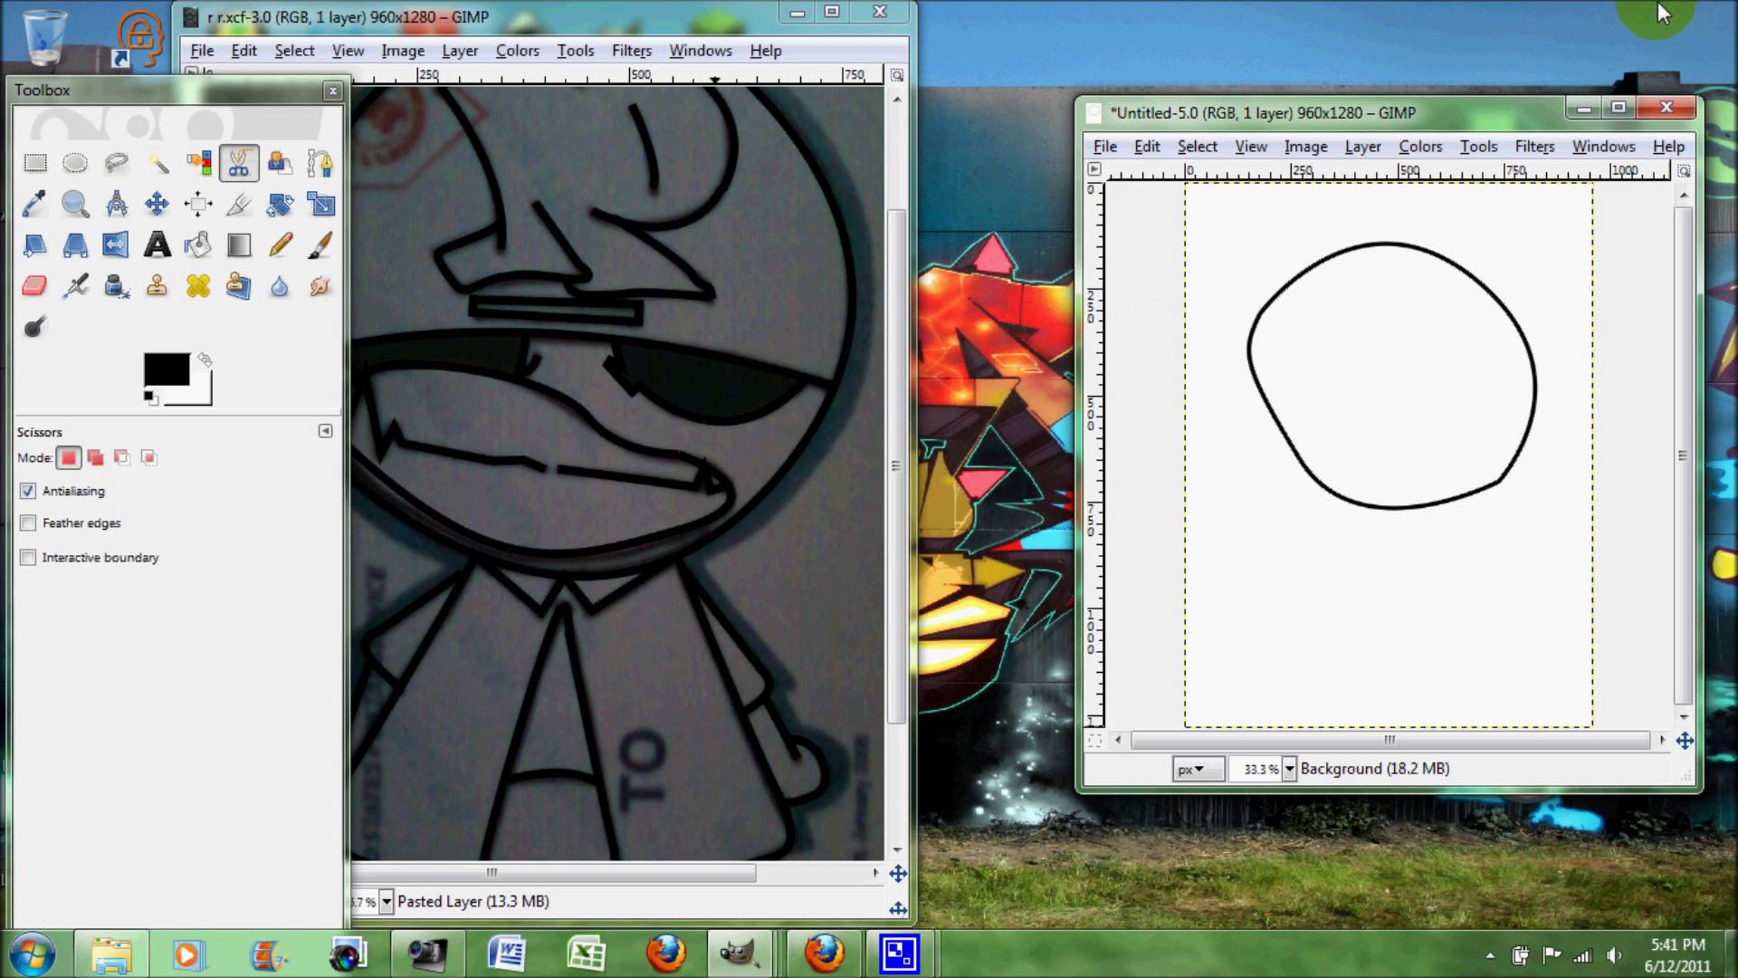
{"action": "left_click_drag", "start_coordinate": [1366, 120], "coordinate": [1198, 25]}
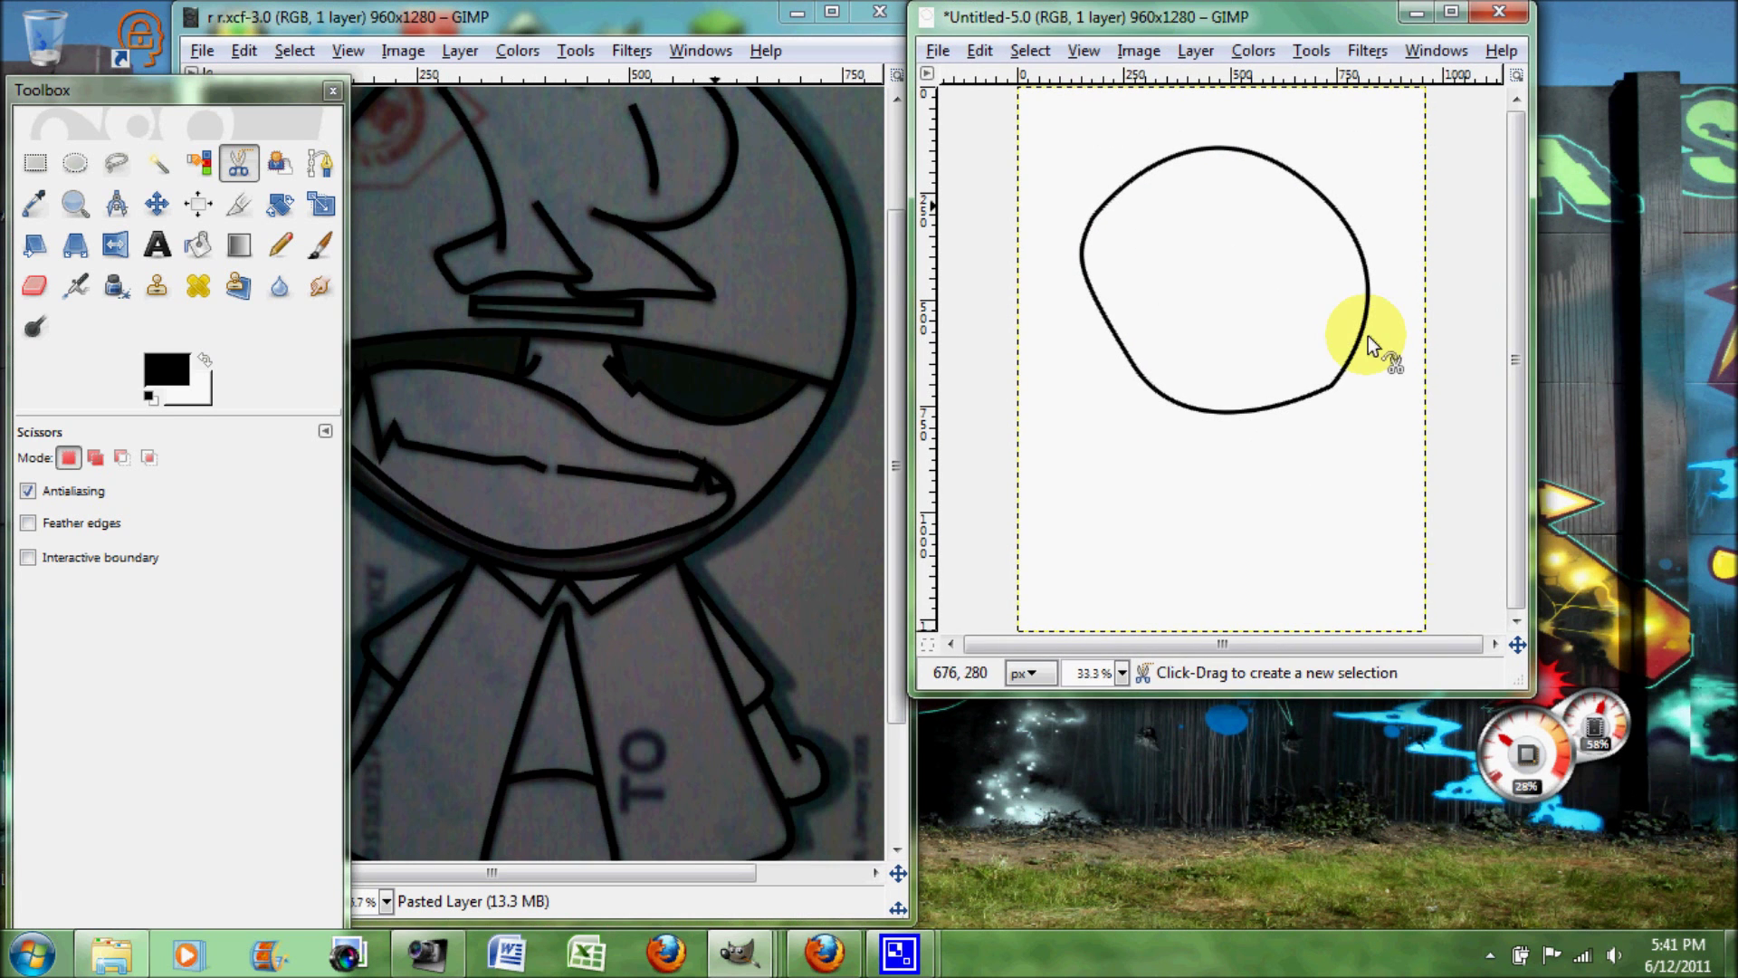
{"action": "left_click_drag", "start_coordinate": [1367, 695], "coordinate": [1367, 974]}
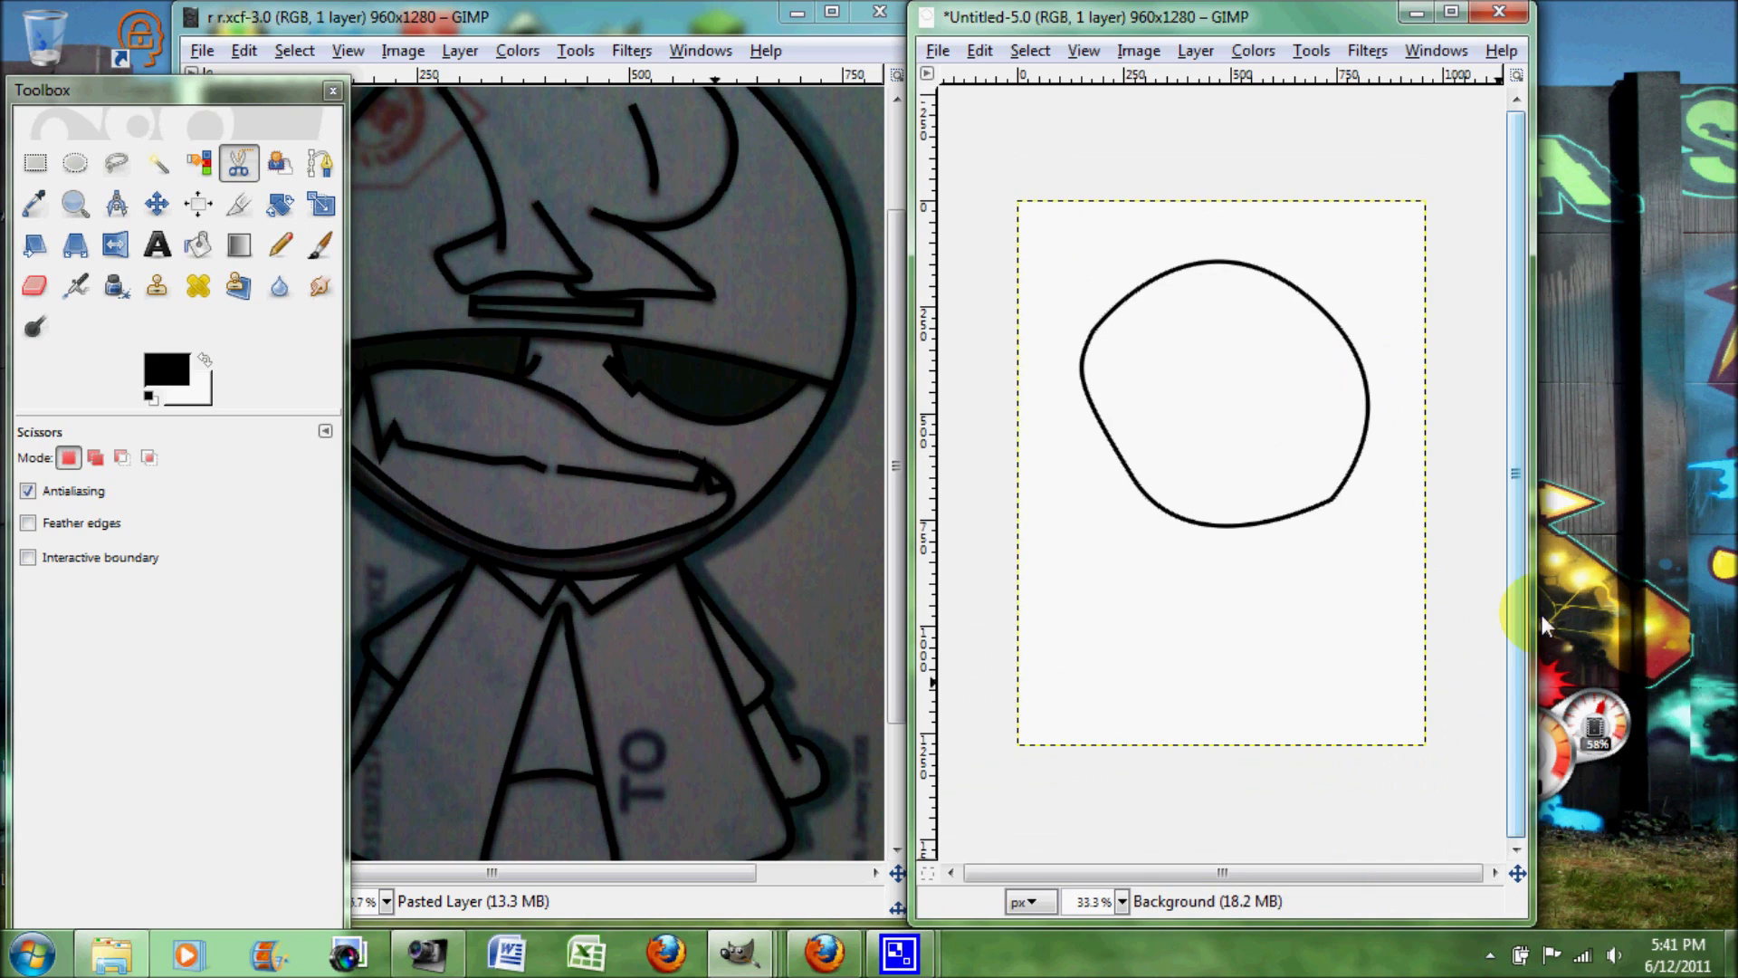
{"action": "left_click_drag", "start_coordinate": [1543, 545], "coordinate": [1726, 534]}
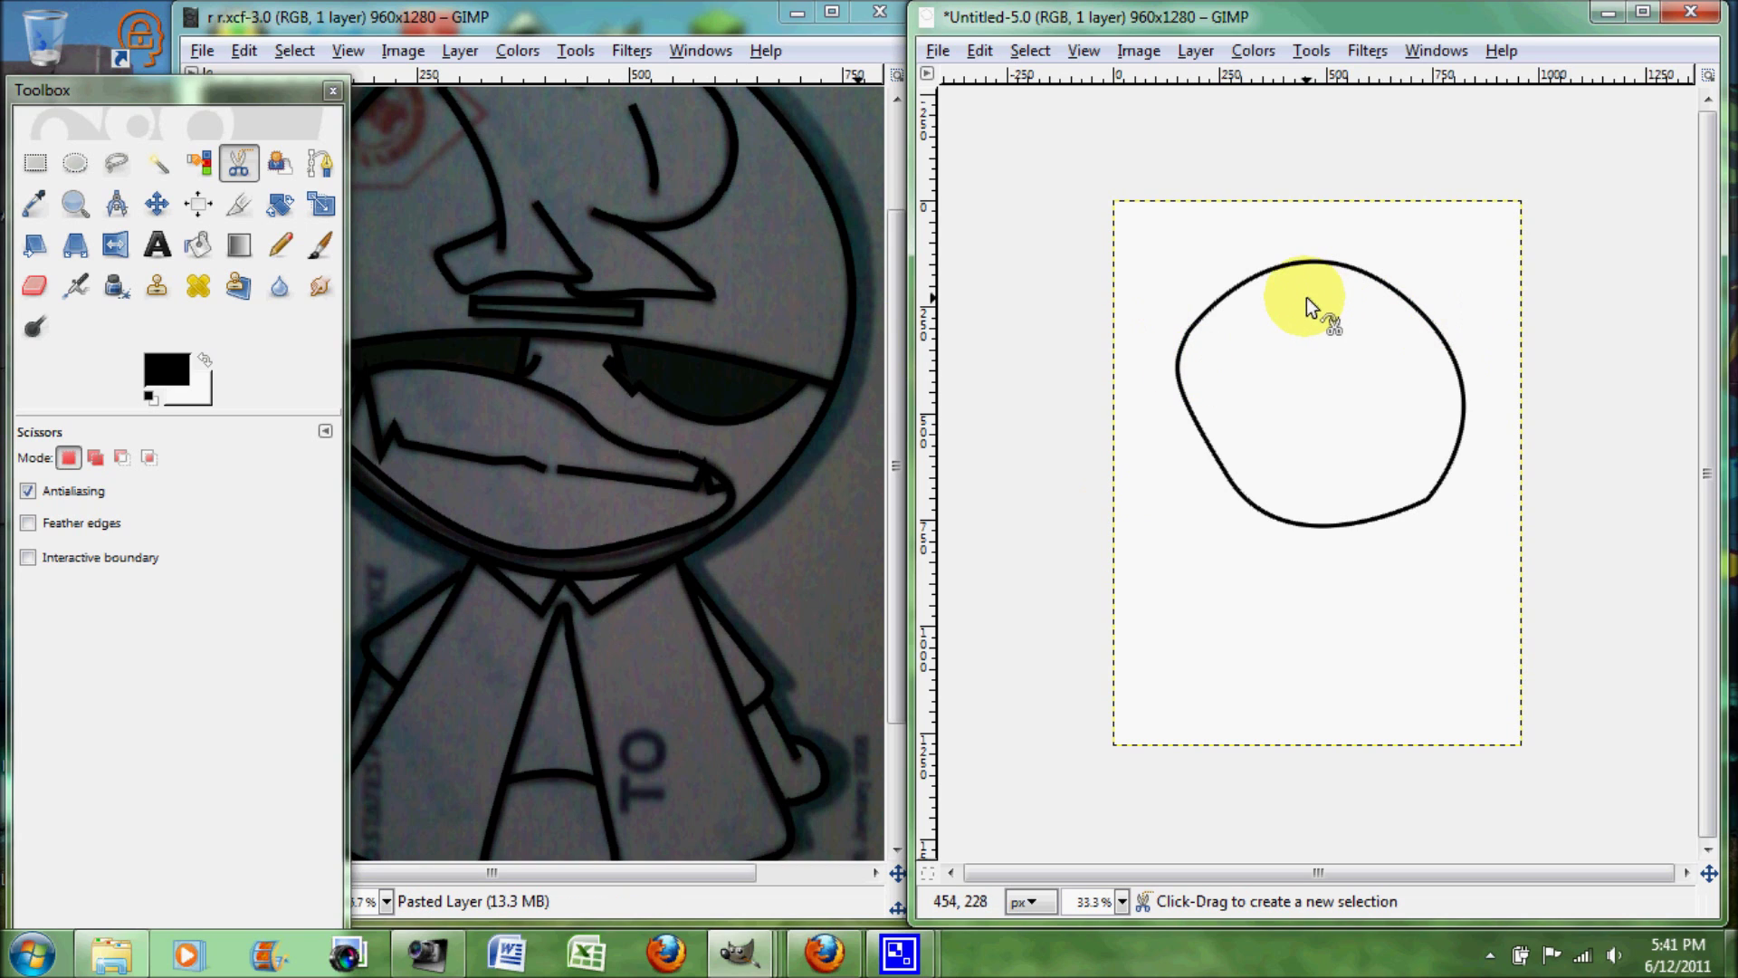
Place three scissors points, undo the black circle stroke, and close the Untitled image.
{"action": "left_click", "coordinate": [1148, 413]}
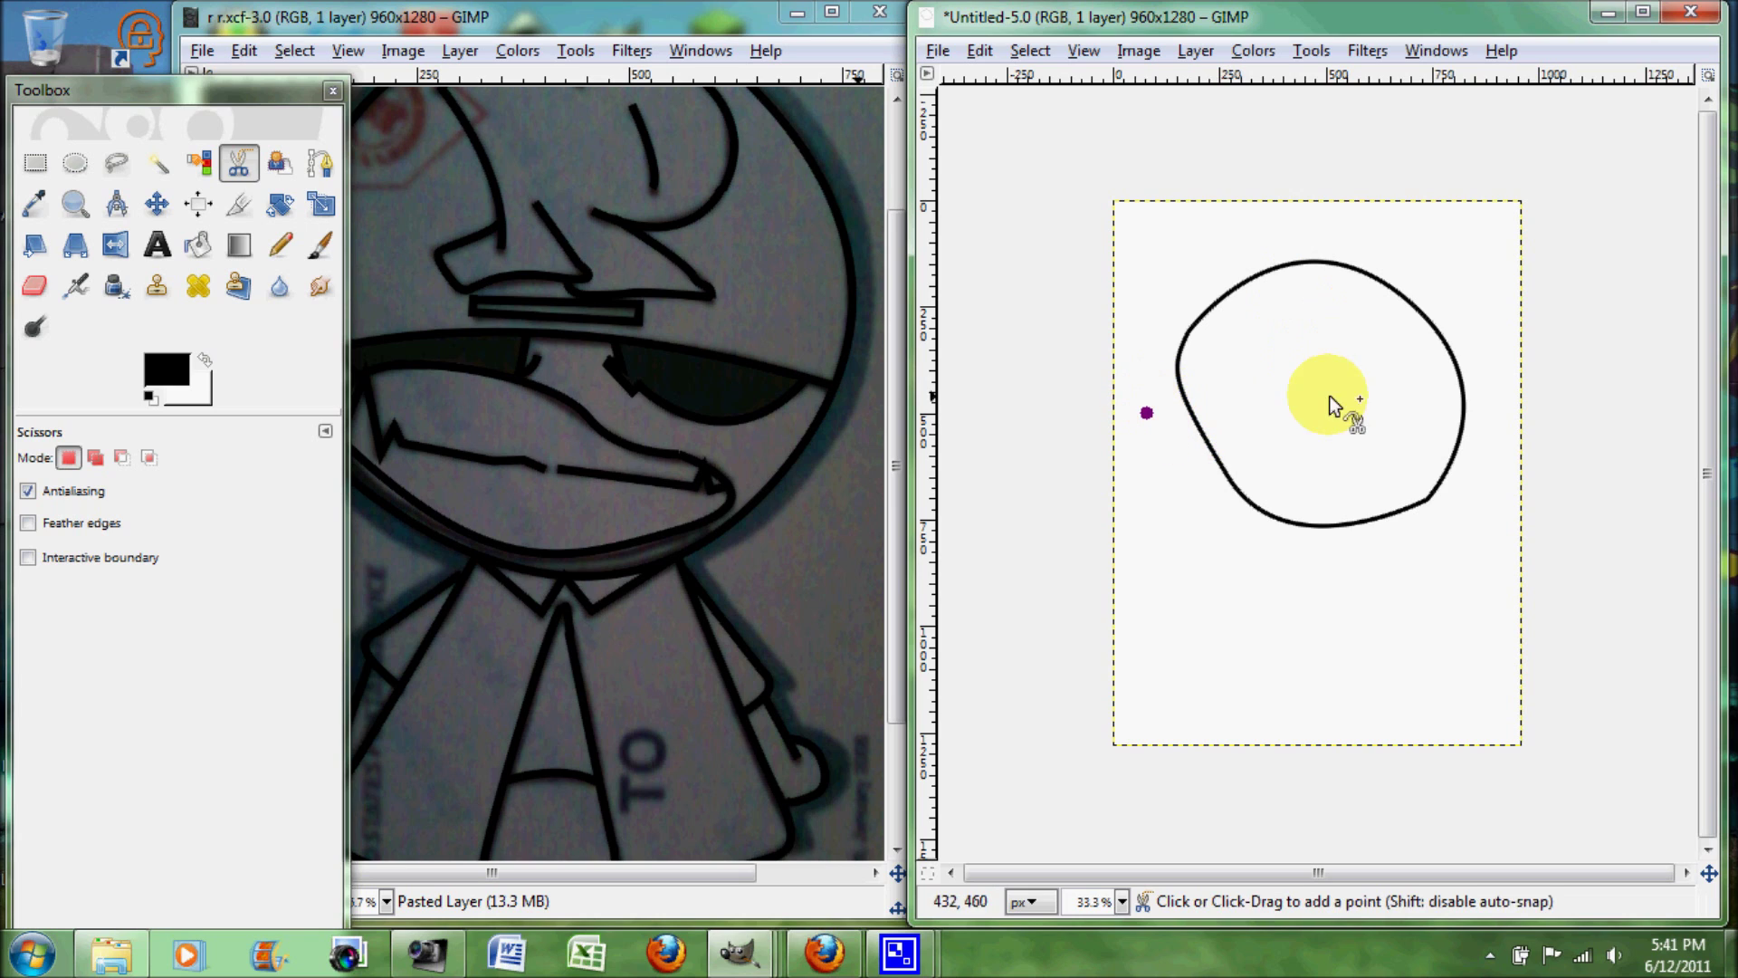
{"action": "left_click", "coordinate": [1454, 401]}
{"action": "left_click", "coordinate": [1502, 451]}
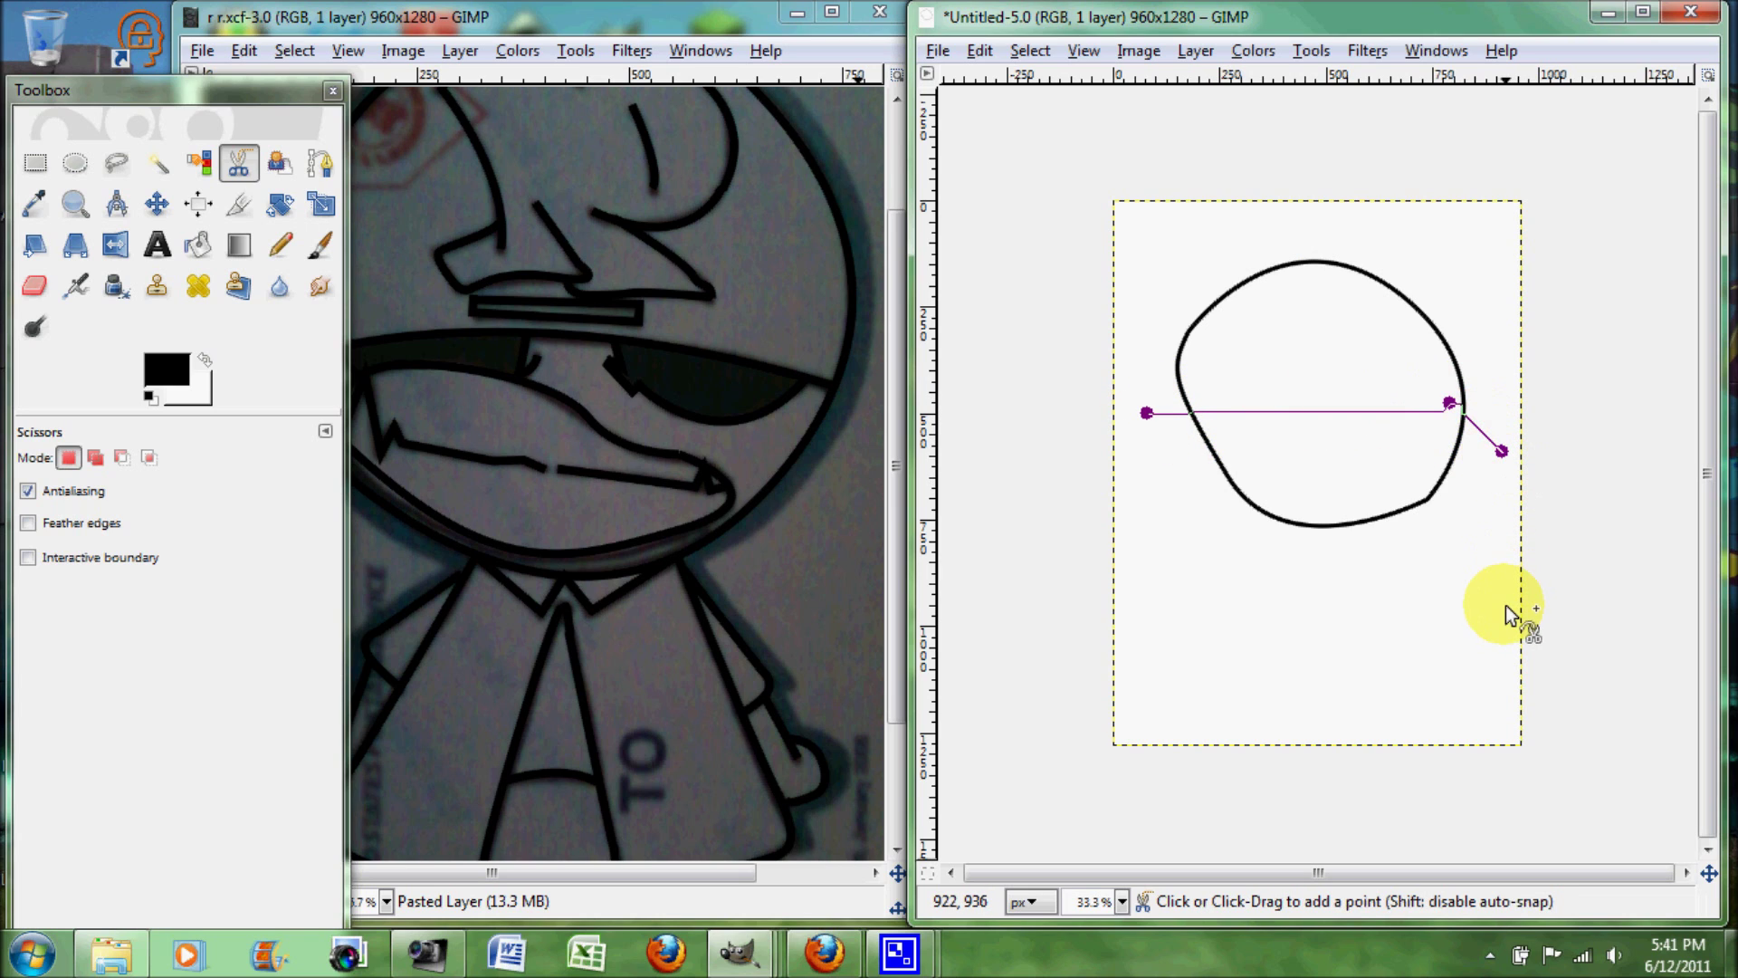
{"action": "key", "text": "ctrl+z"}
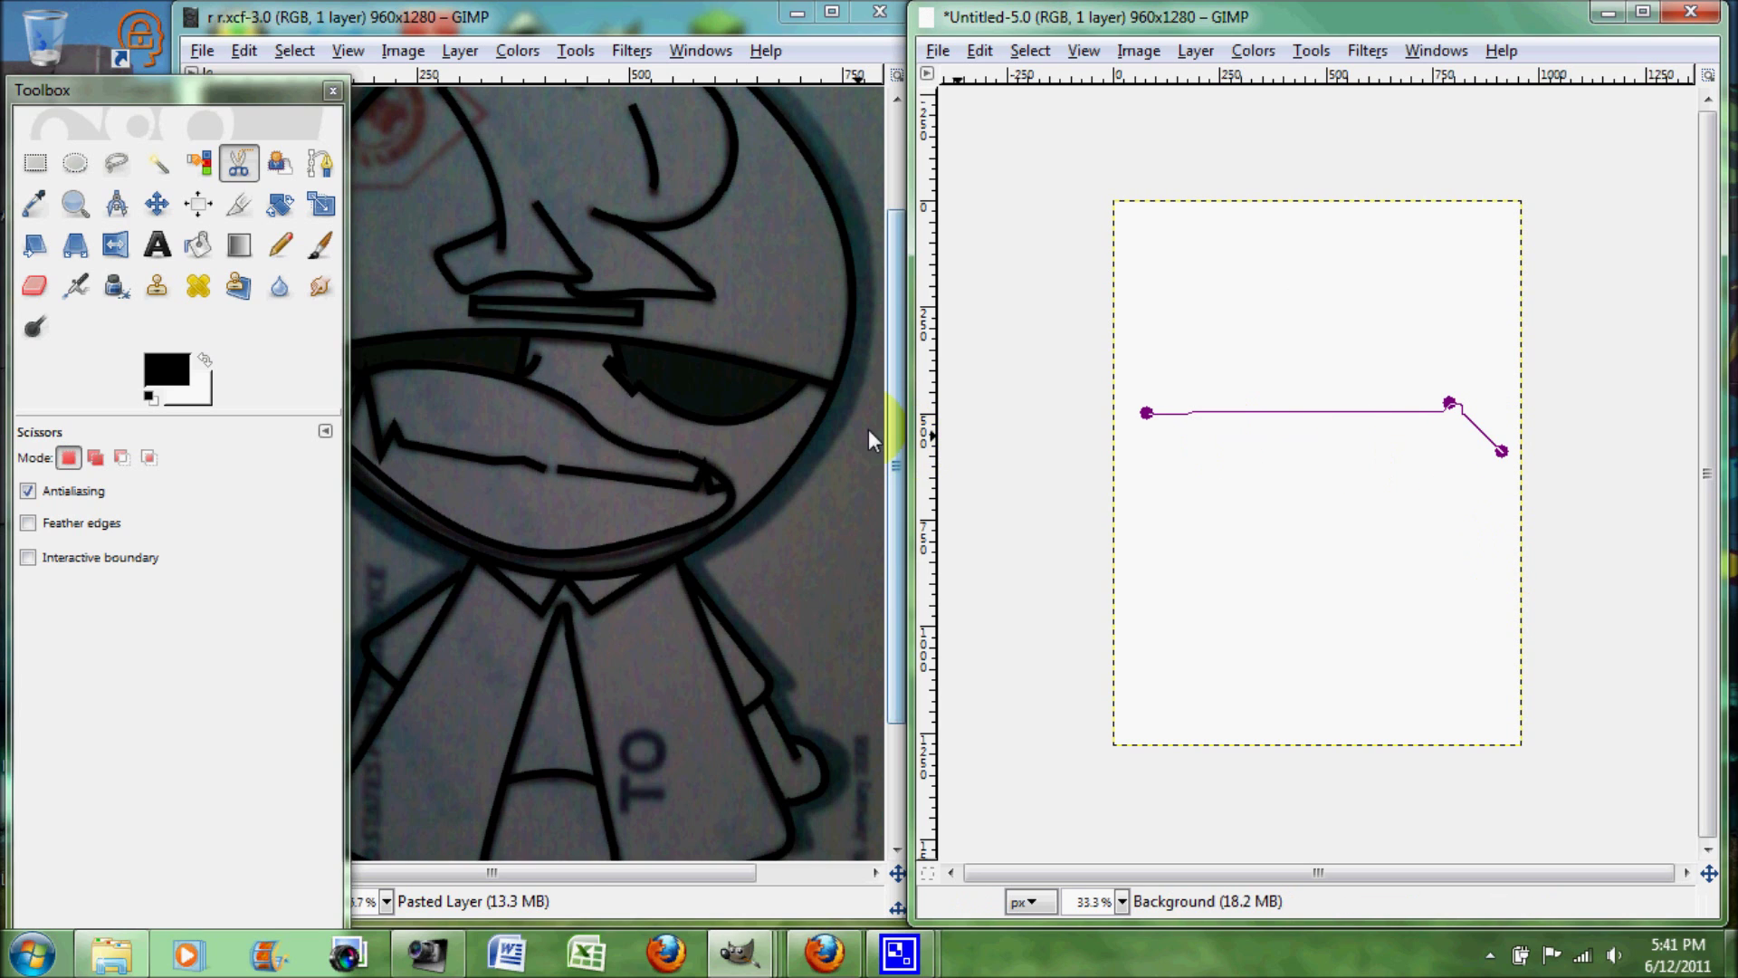
{"action": "left_click", "coordinate": [1690, 10]}
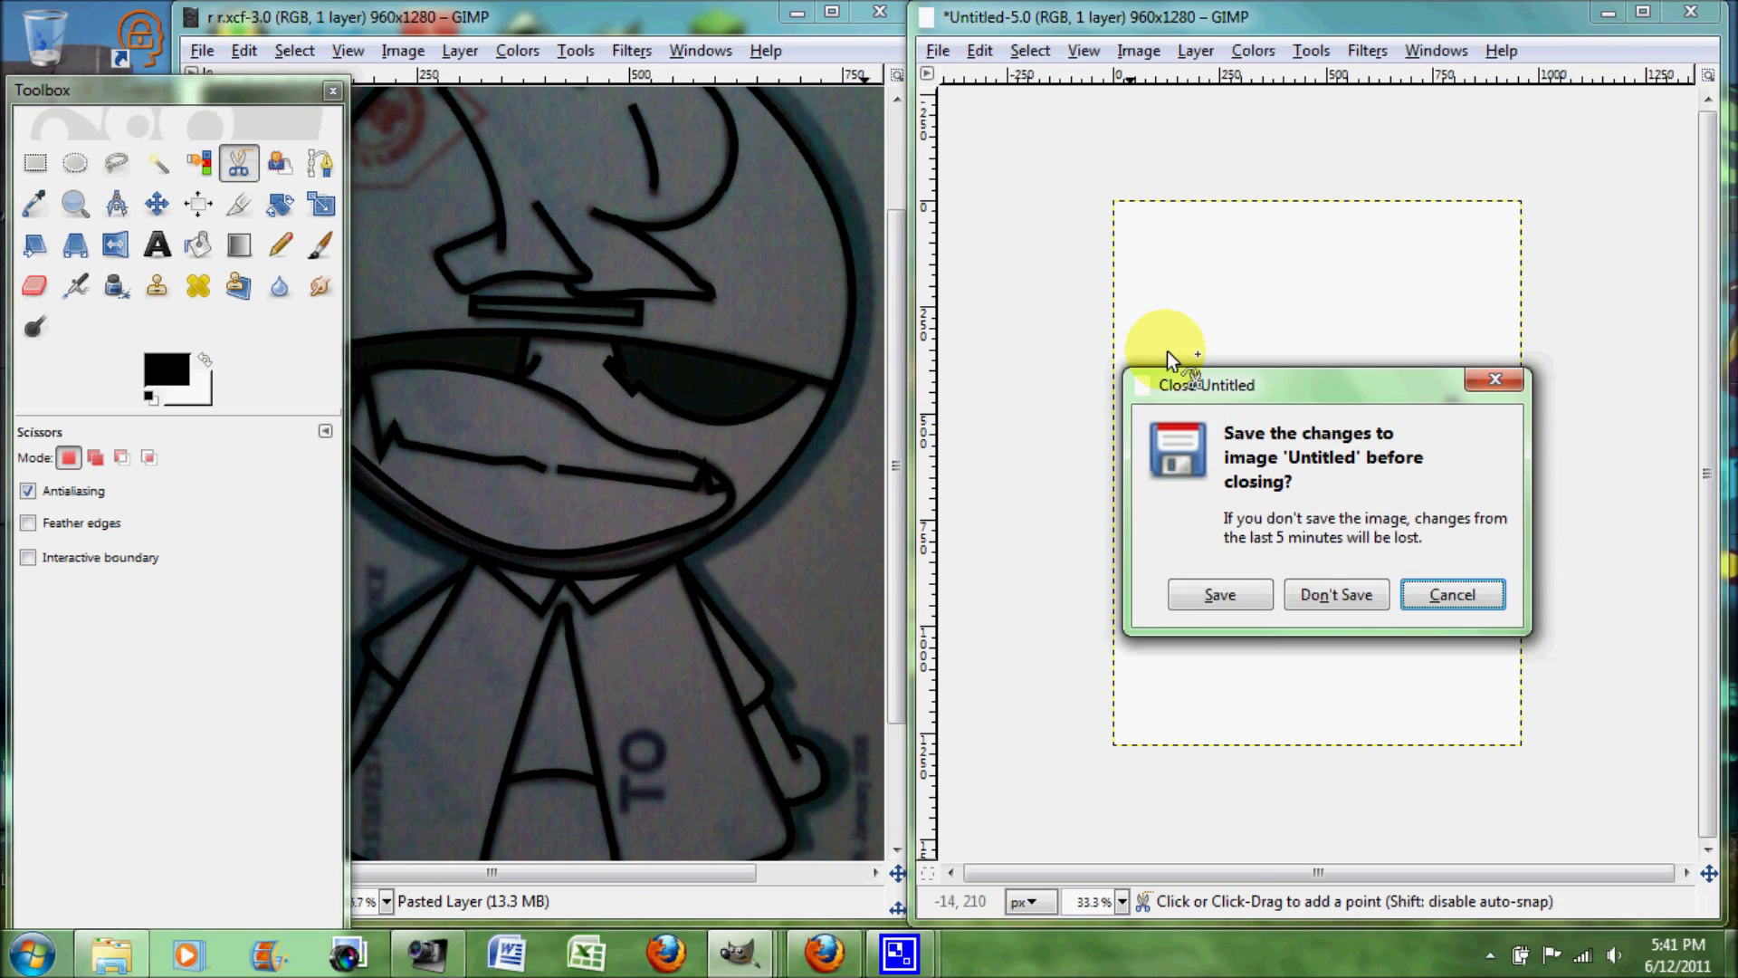
Discard the Untitled image without saving, maximize r.xcf, and bring the Toolbox forward.
{"action": "left_click", "coordinate": [1326, 599]}
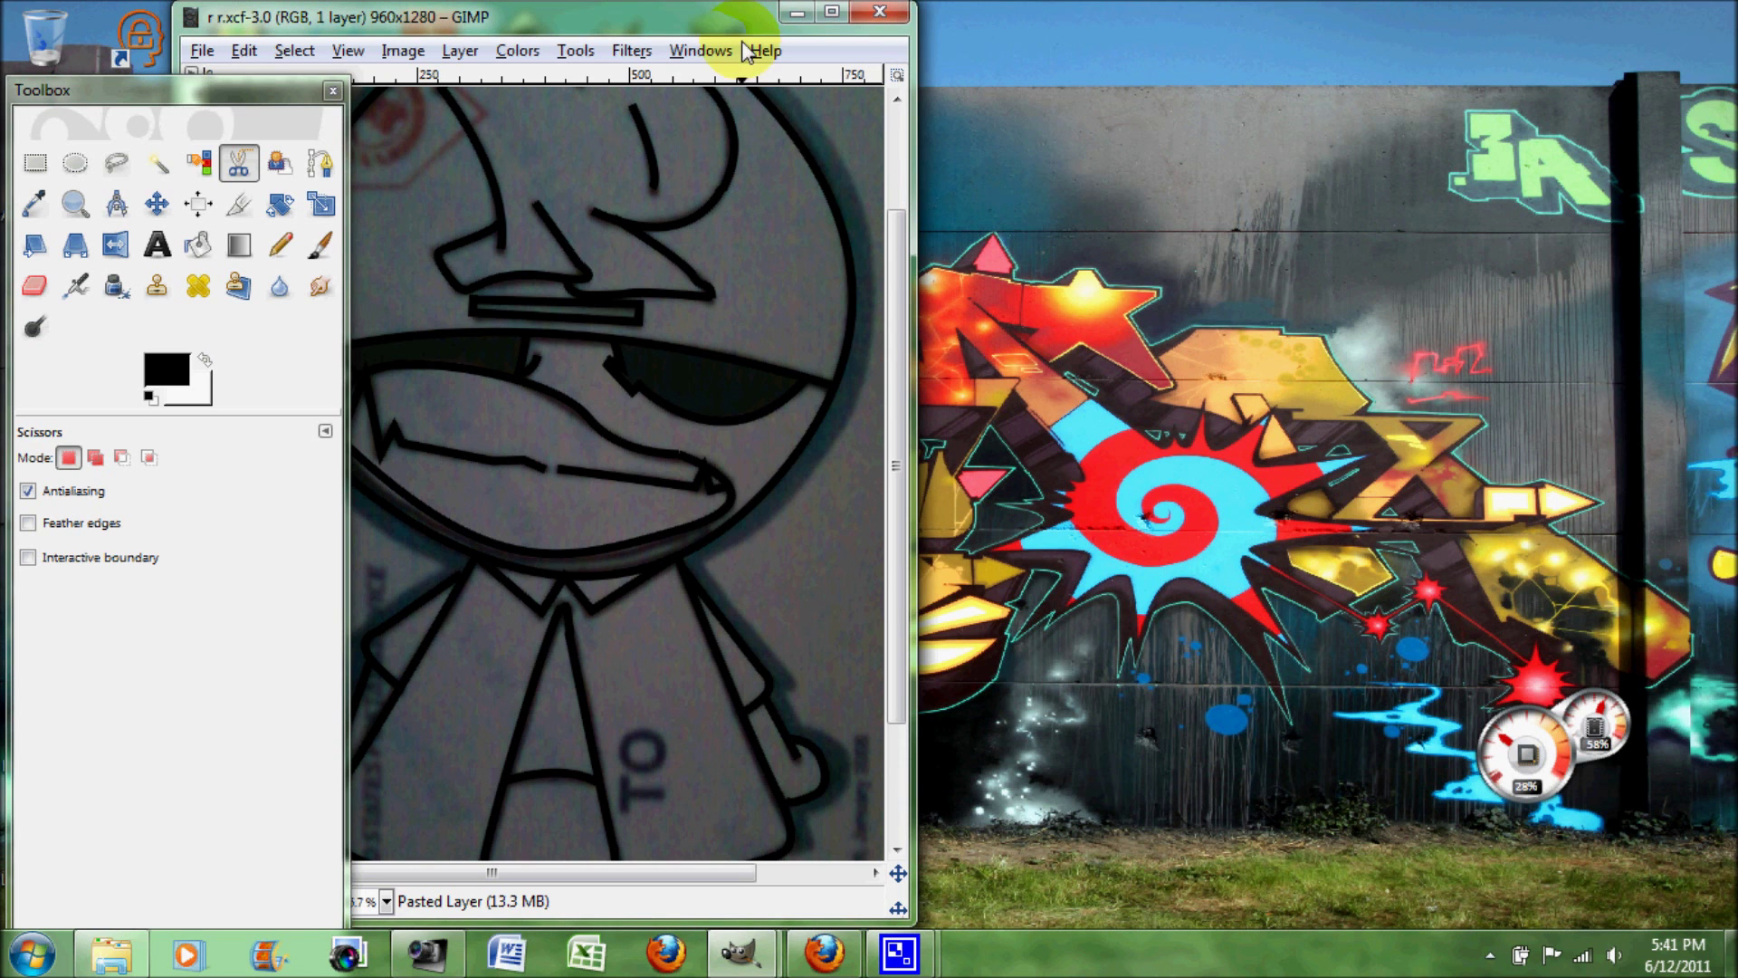
{"action": "left_click", "coordinate": [840, 16]}
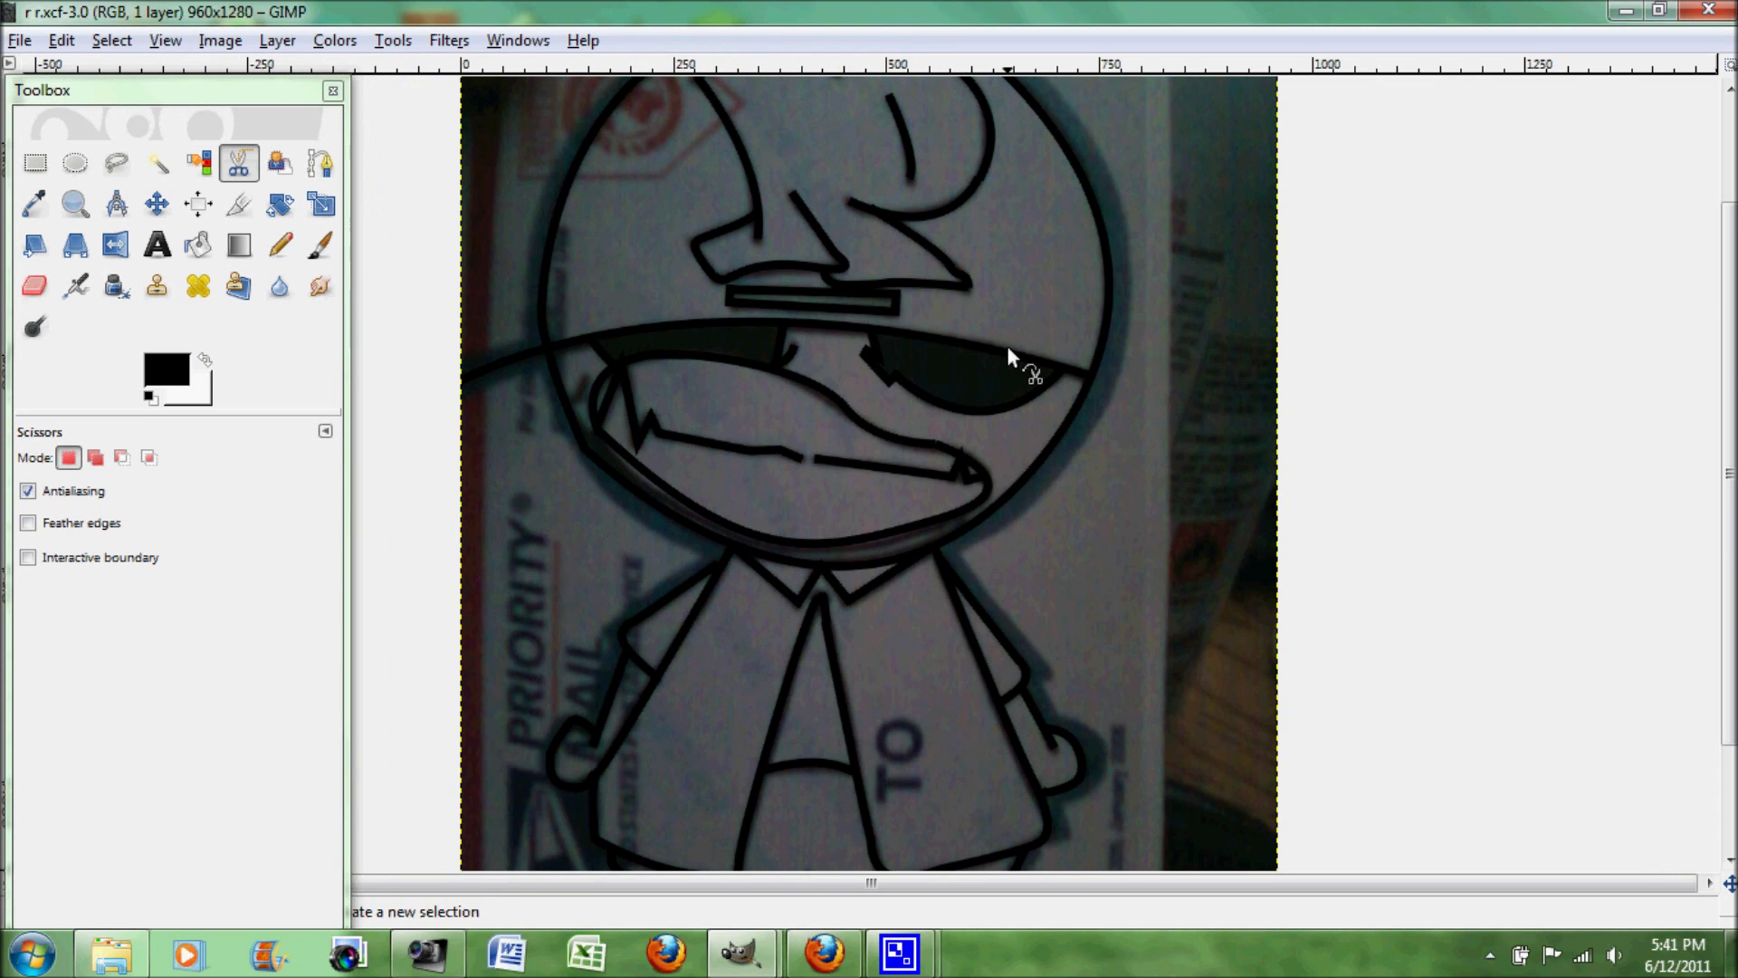
{"action": "scroll", "coordinate": [1008, 346], "scroll_direction": "up", "scroll_amount": 2}
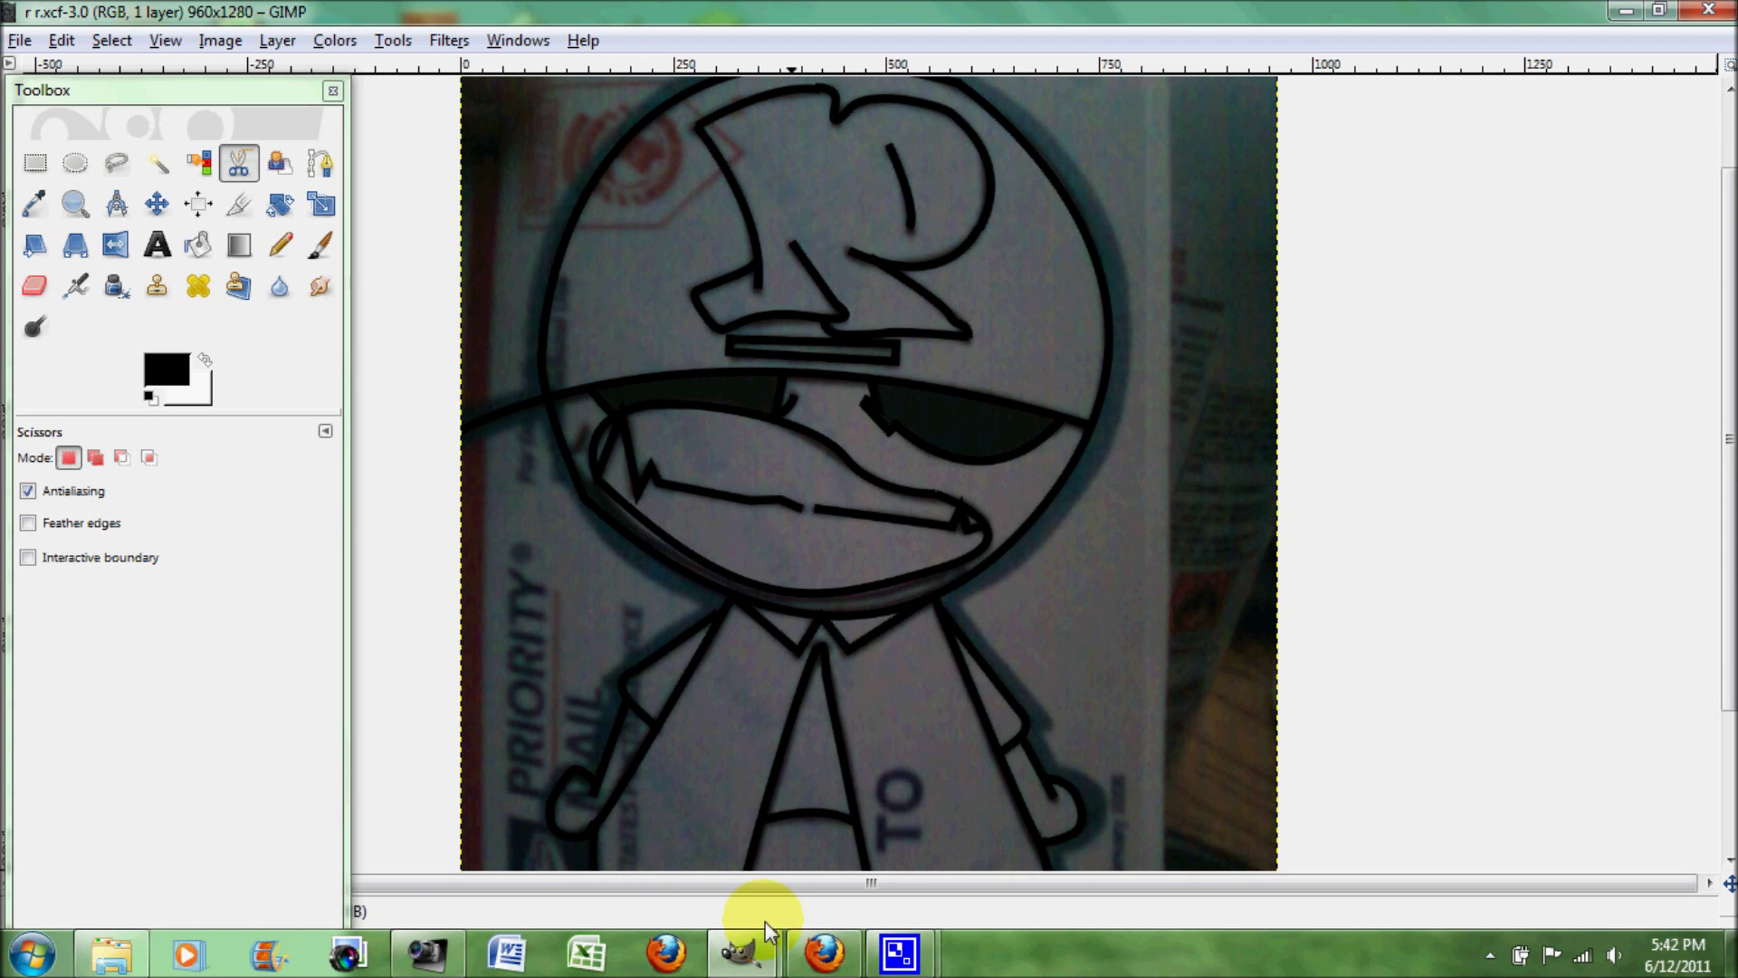
{"action": "left_click", "coordinate": [742, 951]}
{"action": "mouse_move", "coordinate": [826, 842]}
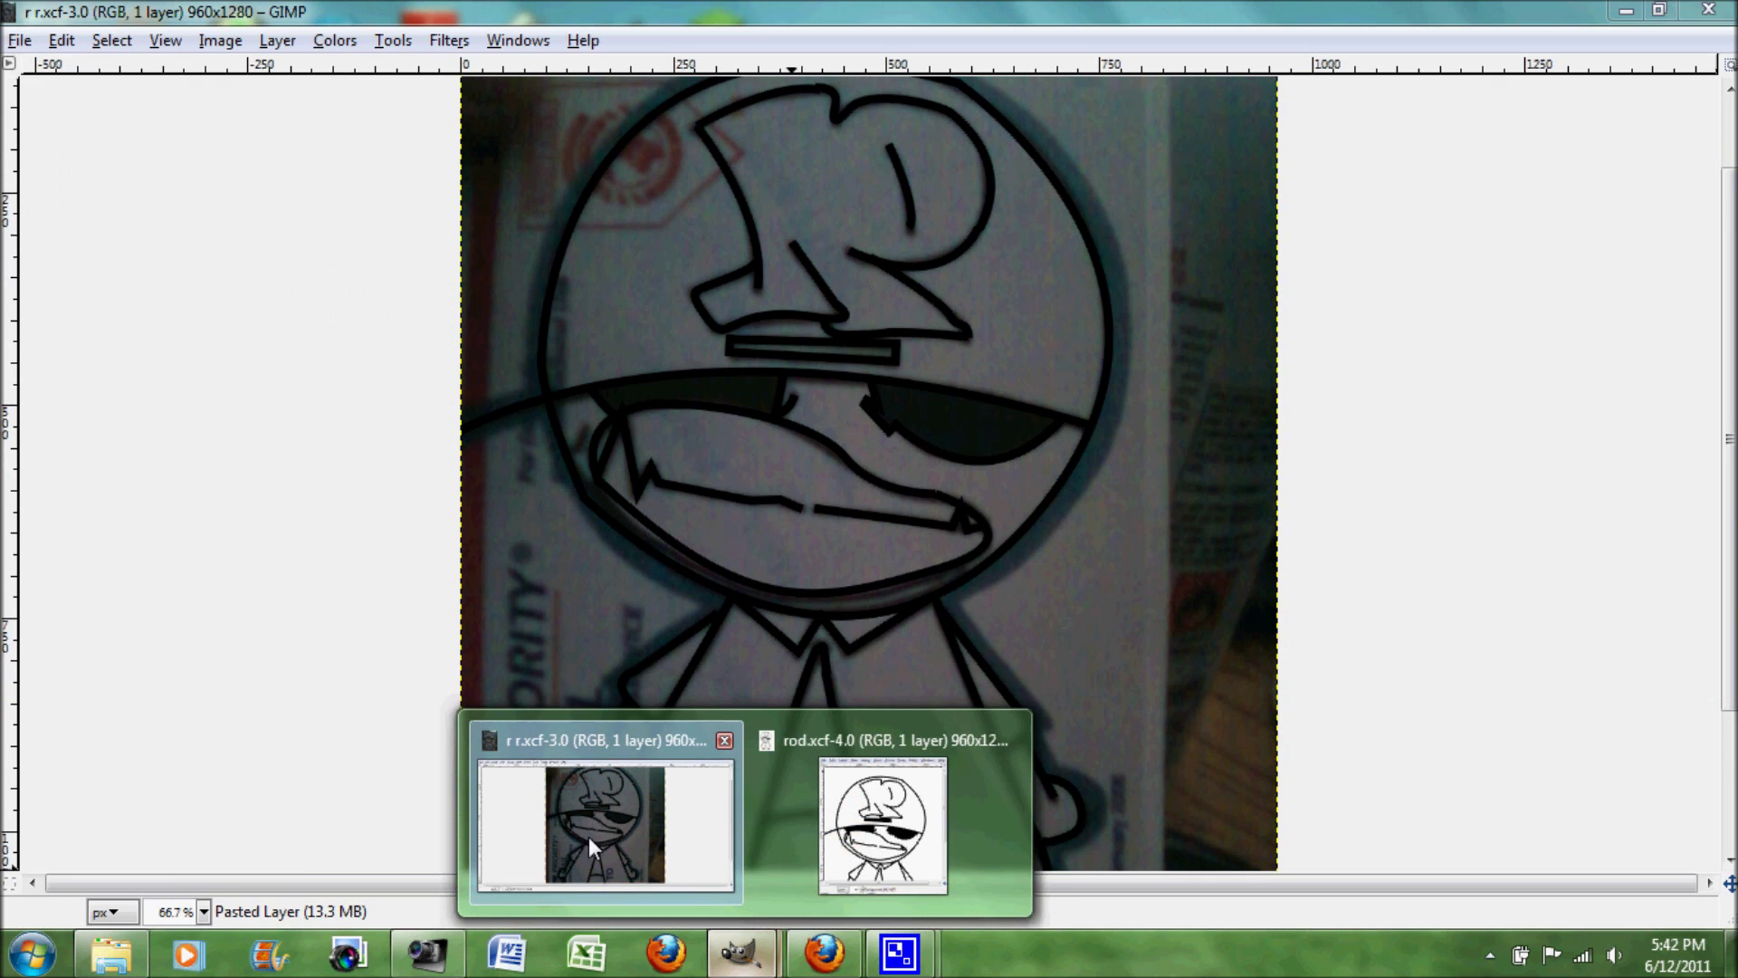
{"action": "left_click", "coordinate": [588, 837]}
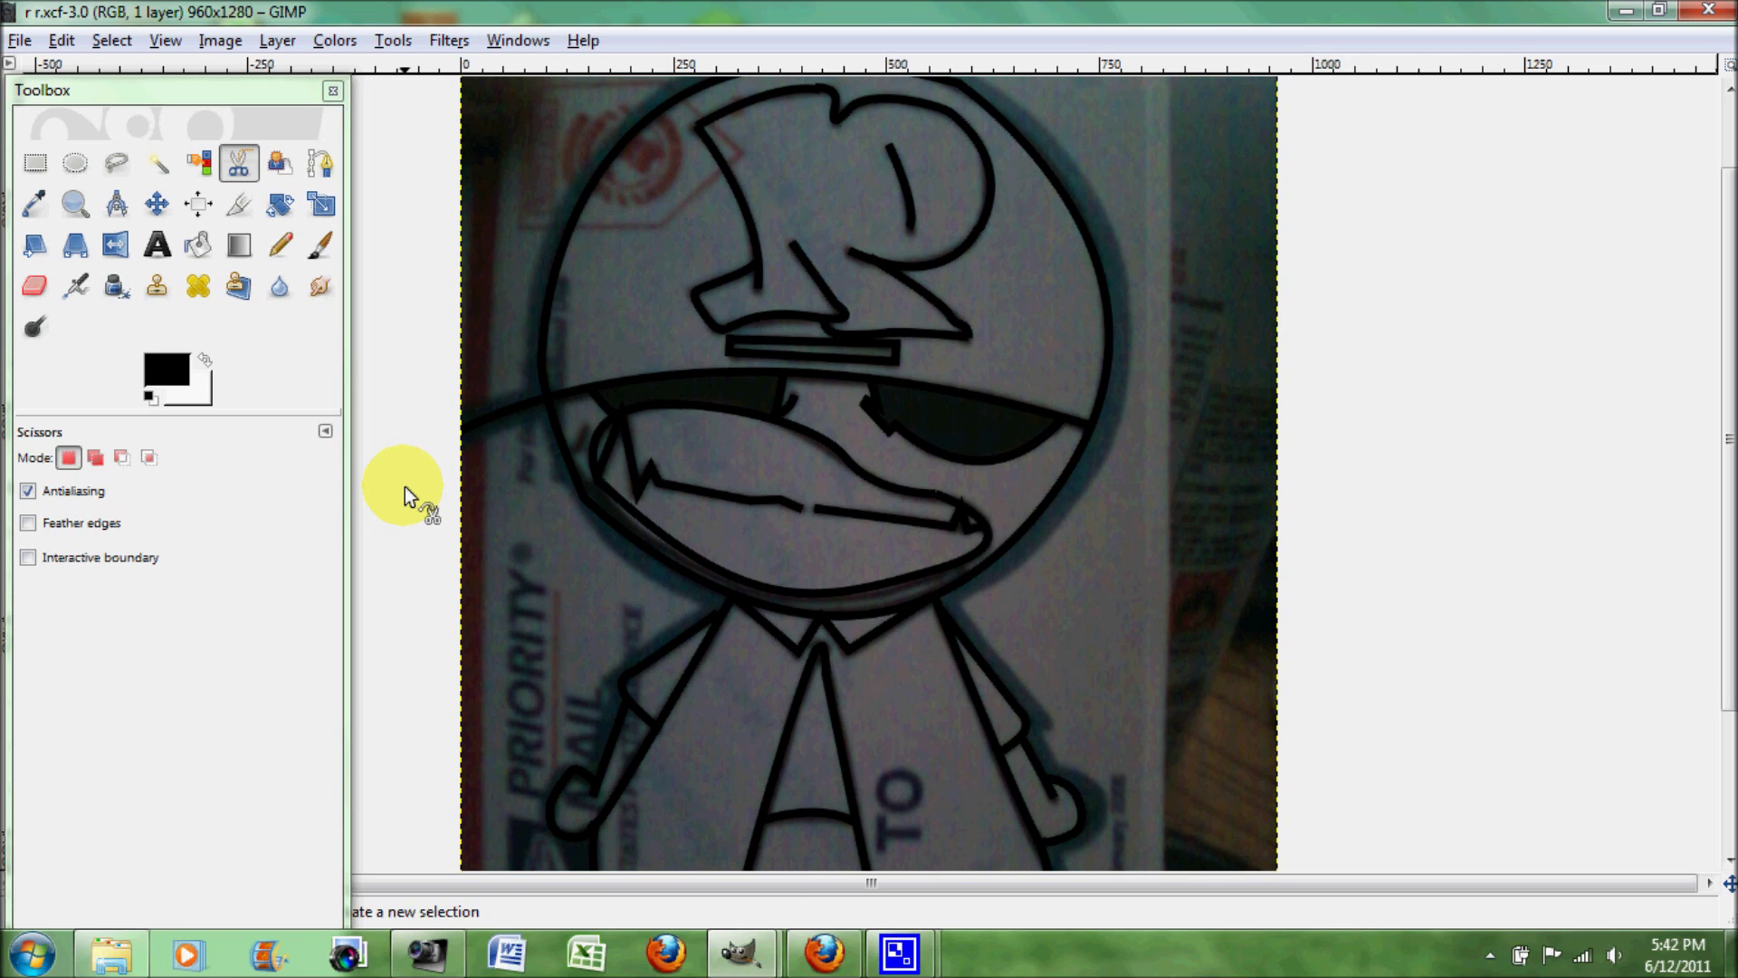
{"action": "left_click", "coordinate": [861, 861]}
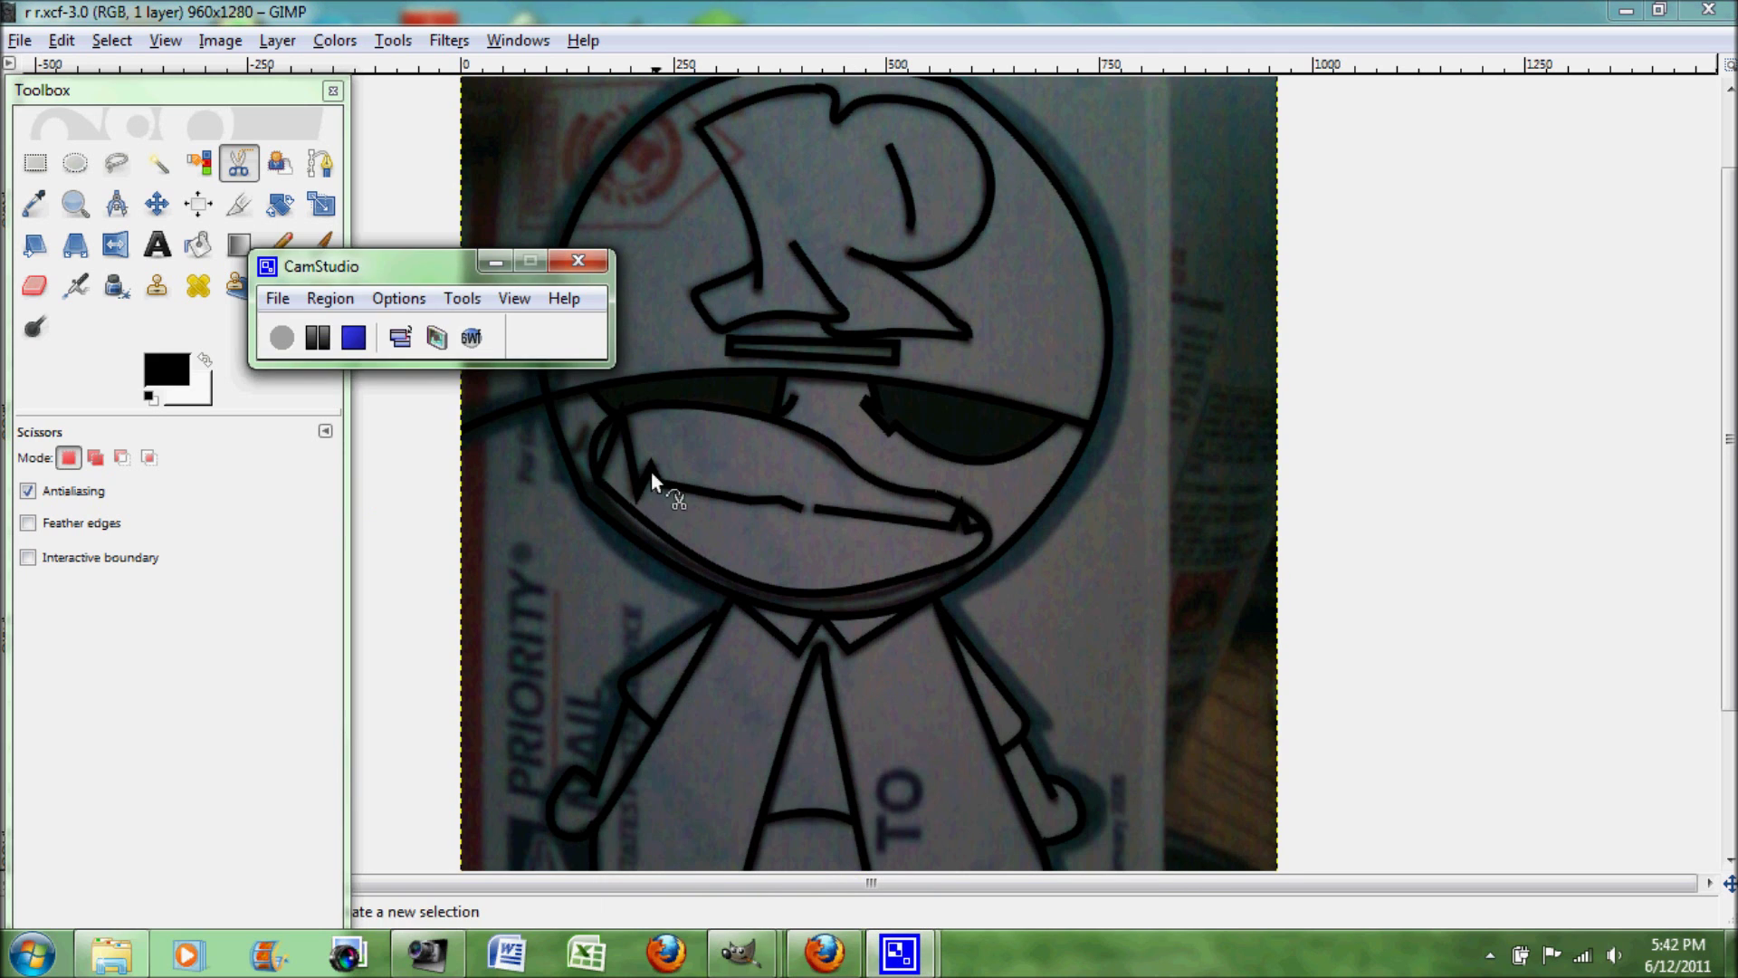